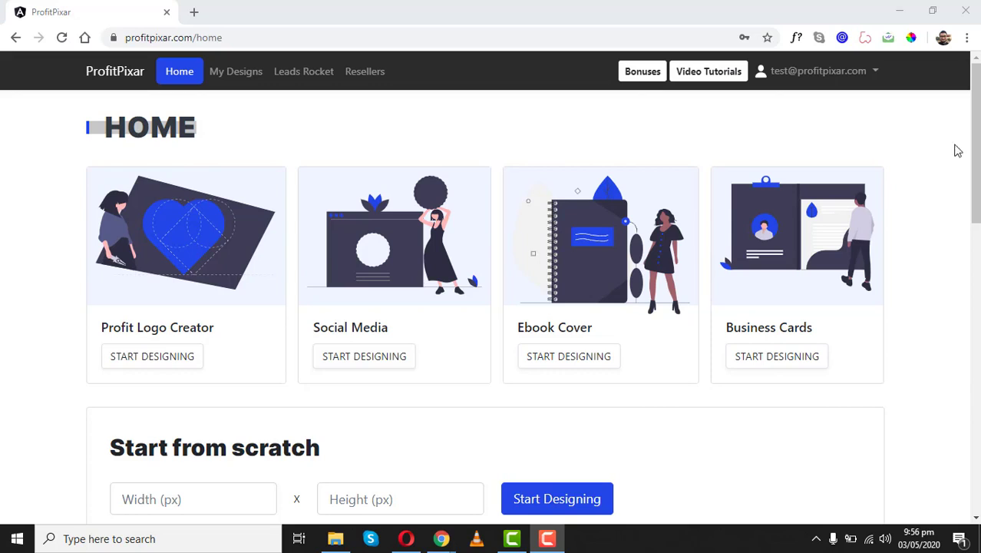
# - Browse the Popular Social Media Templates, then start Profit Logo Creator on a blank 500×500 canvas
pyautogui.moveTo(976, 147); pyautogui.dragTo(976, 154)
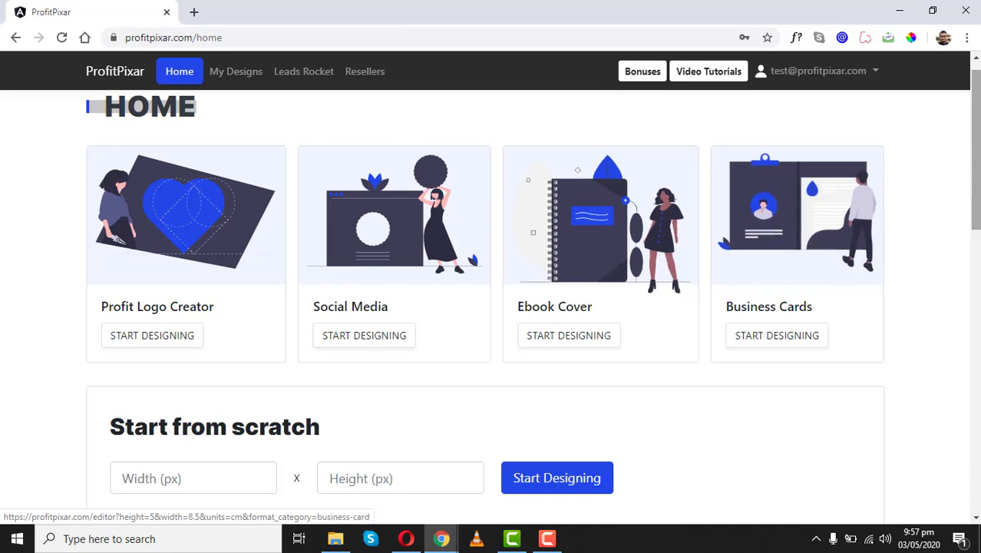
pyautogui.moveTo(976, 165); pyautogui.dragTo(951, 254)
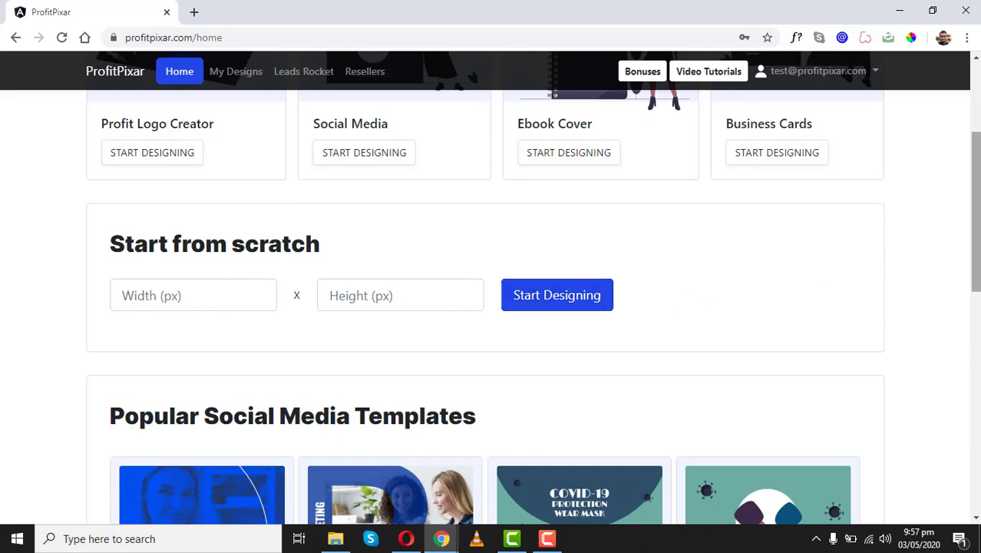
pyautogui.moveTo(975, 209); pyautogui.dragTo(978, 394)
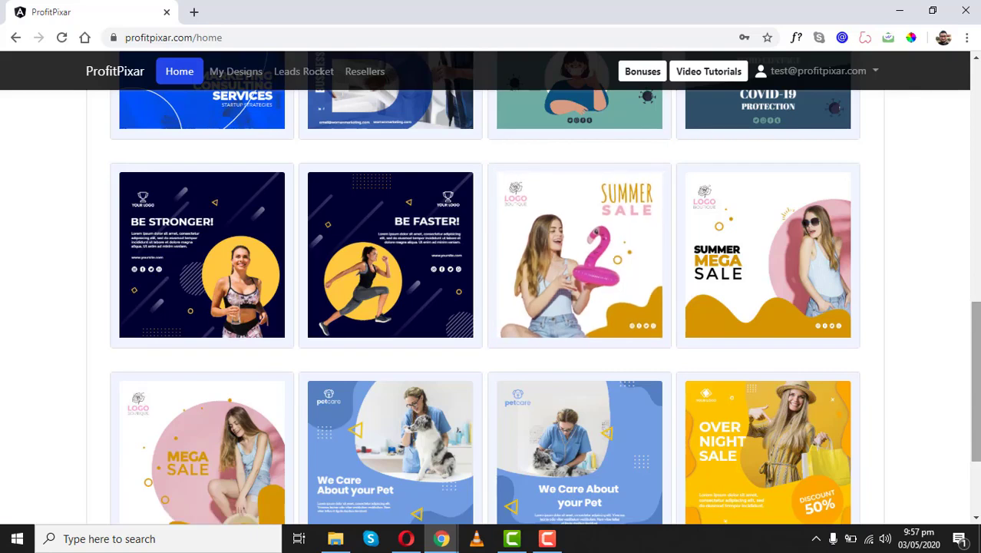
pyautogui.moveTo(977, 386); pyautogui.dragTo(977, 160)
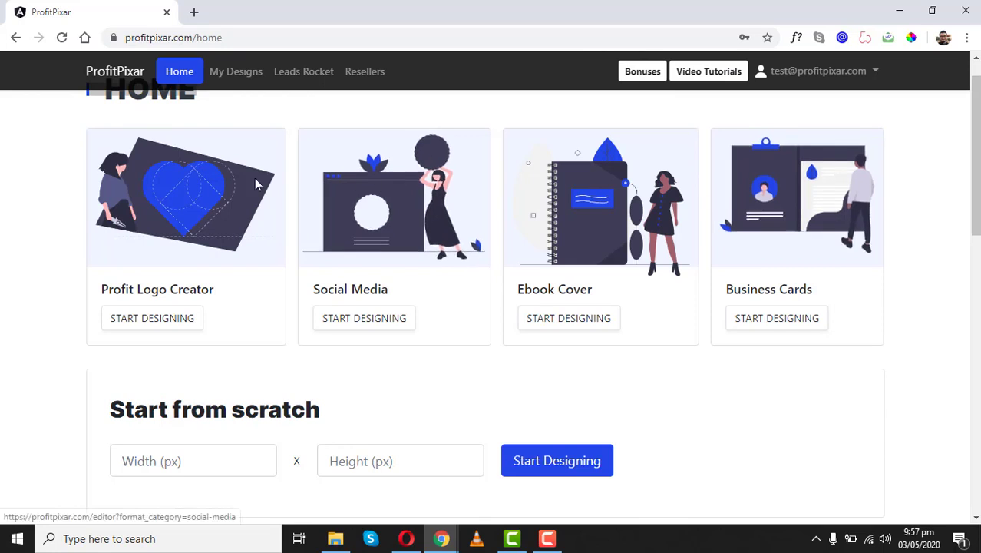
pyautogui.click(163, 192)
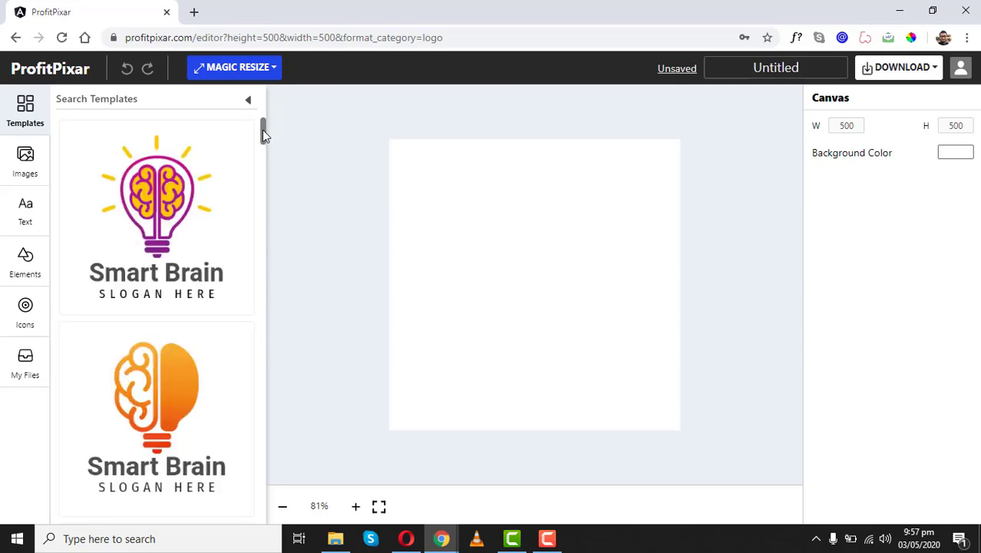
# - Apply the heart-and-hands CREATIVE logo template and select its top leaf
pyautogui.moveTo(263, 132); pyautogui.dragTo(258, 438)
pyautogui.scroll(-3, 256, 445)
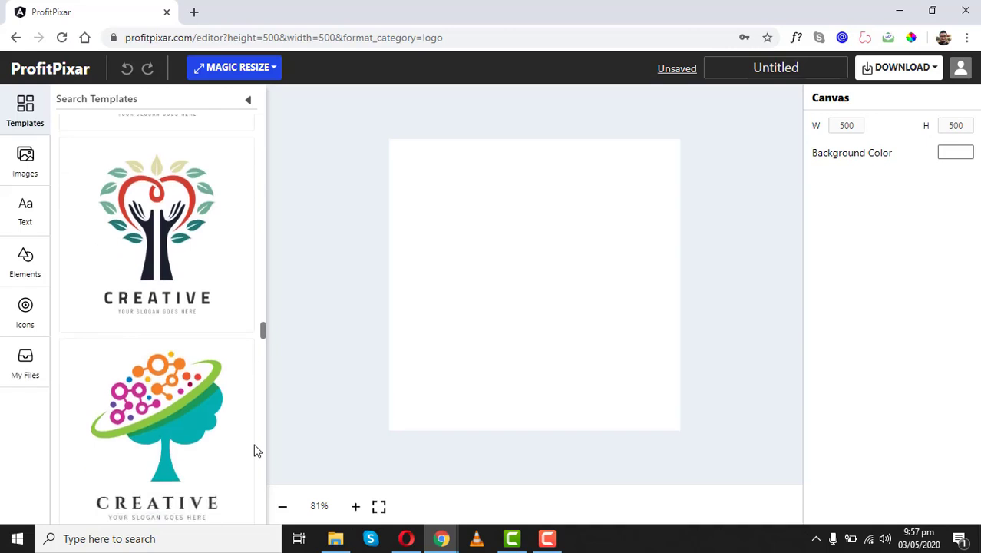
pyautogui.click(158, 224)
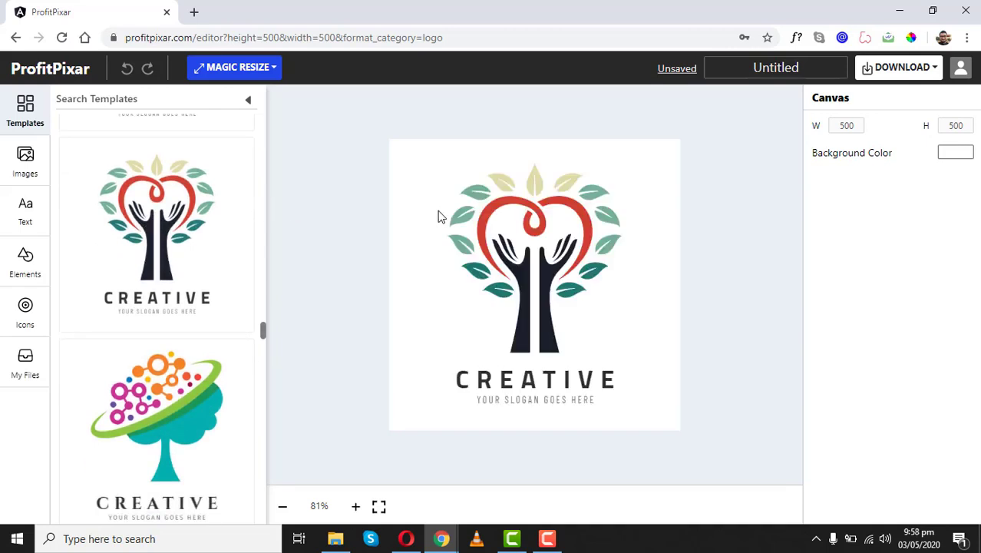
pyautogui.click(535, 192)
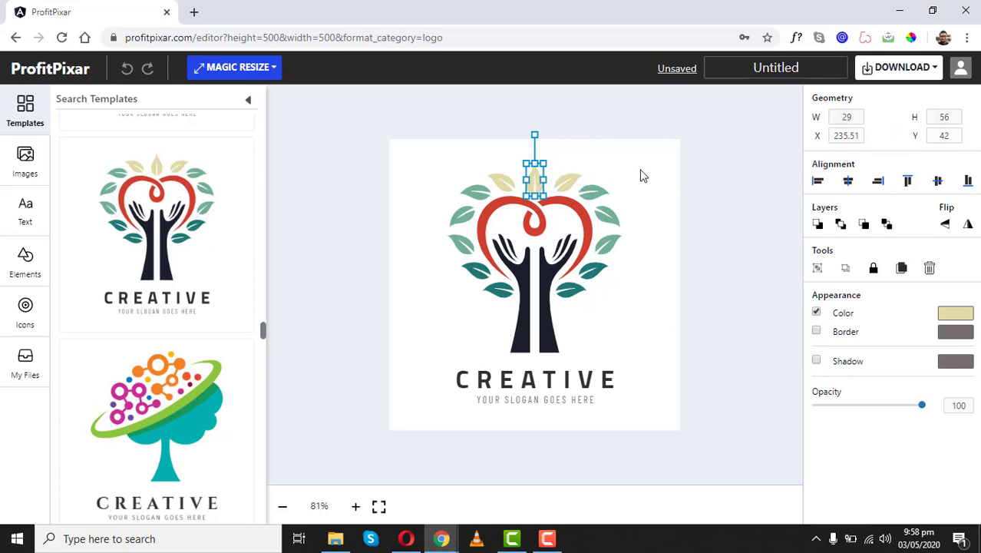
# - Nudge the top leaf and try Align Left, Align Right, then Align Center on it
pyautogui.doubleClick(846, 137)
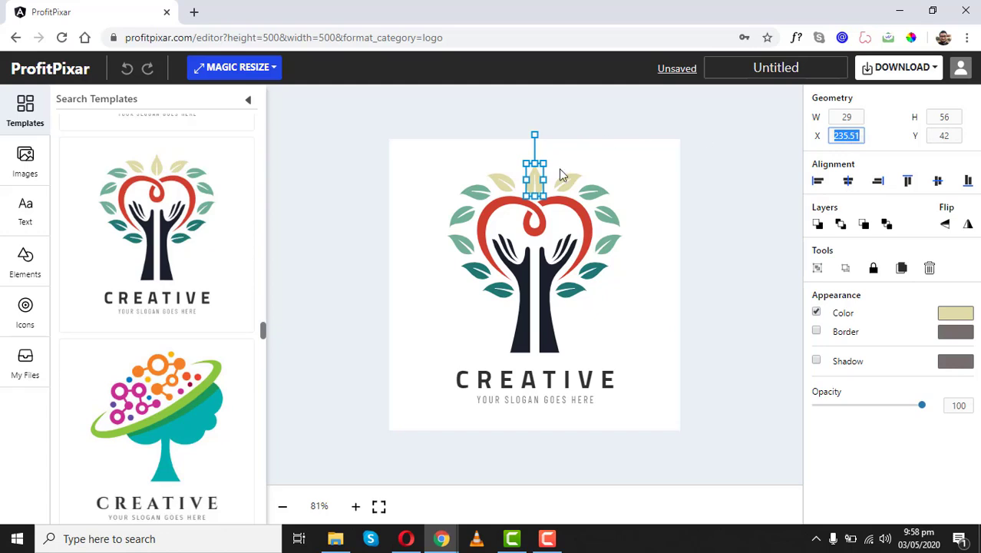
pyautogui.moveTo(538, 187)
pyautogui.mouseDown()
pyautogui.moveTo(574, 158)
pyautogui.moveTo(606, 158)
pyautogui.moveTo(575, 161)
pyautogui.moveTo(593, 198)
pyautogui.moveTo(534, 180)
pyautogui.mouseUp()
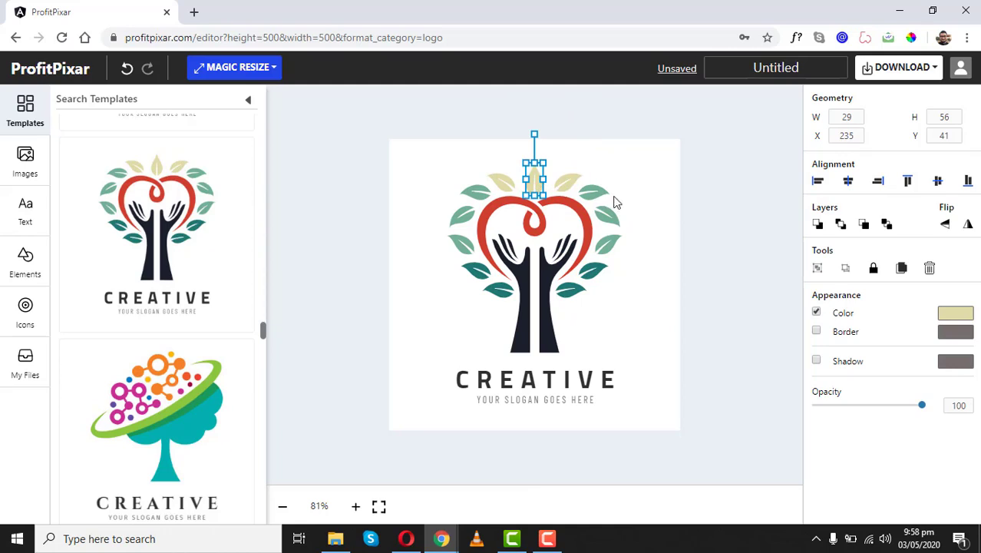
pyautogui.click(818, 182)
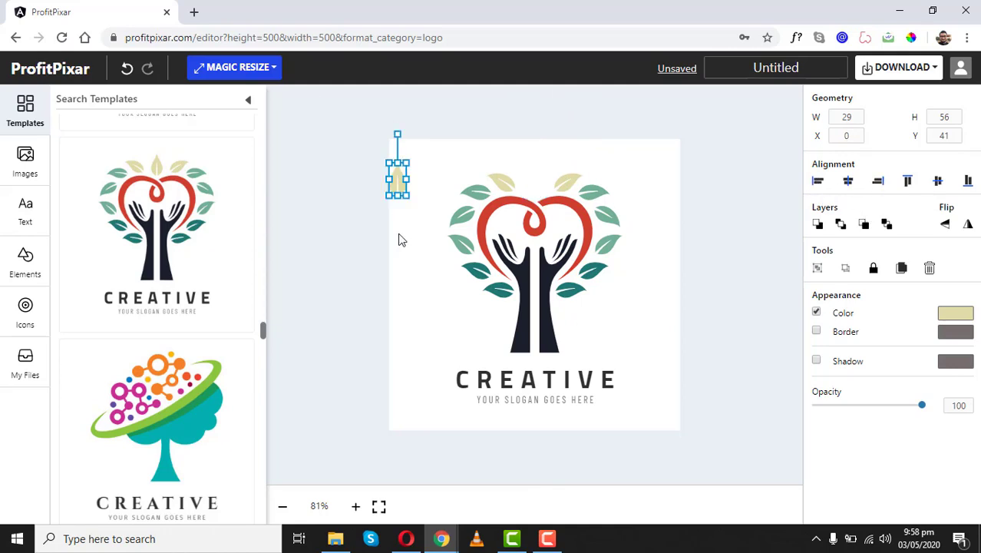
pyautogui.click(876, 183)
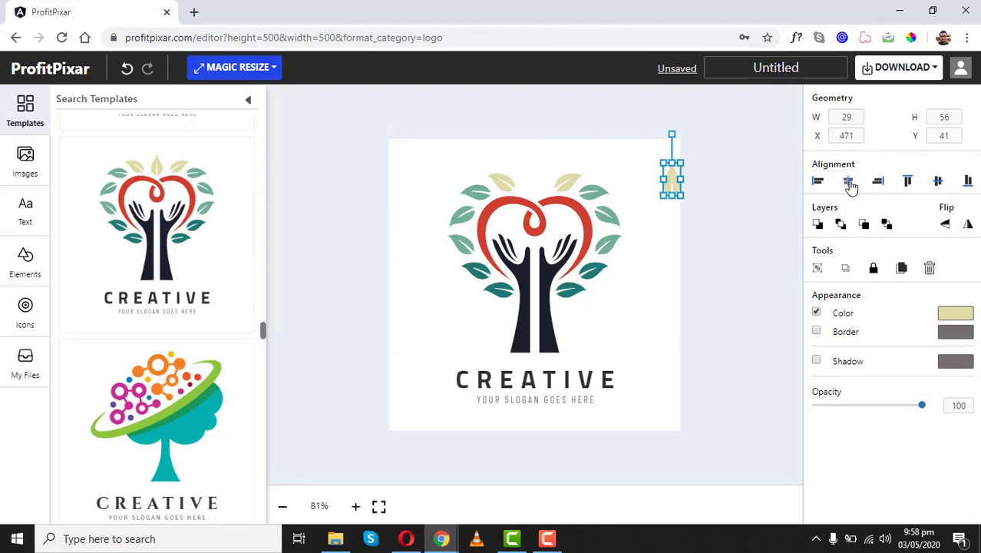
pyautogui.click(849, 182)
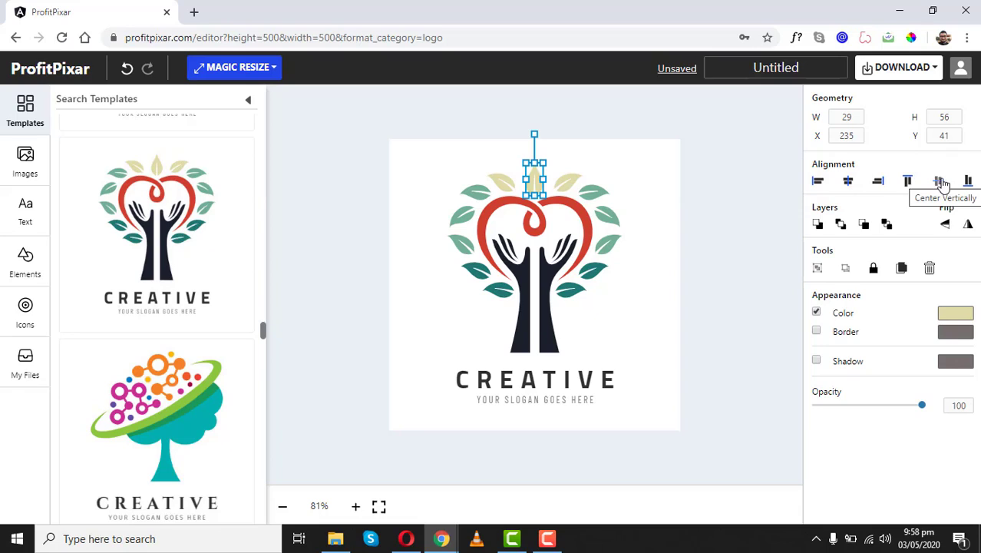
# - Move the right beige leaf down onto the heart and reselect the top centre leaf
pyautogui.keyDown('shift'); pyautogui.click(561, 187); pyautogui.keyUp('shift')
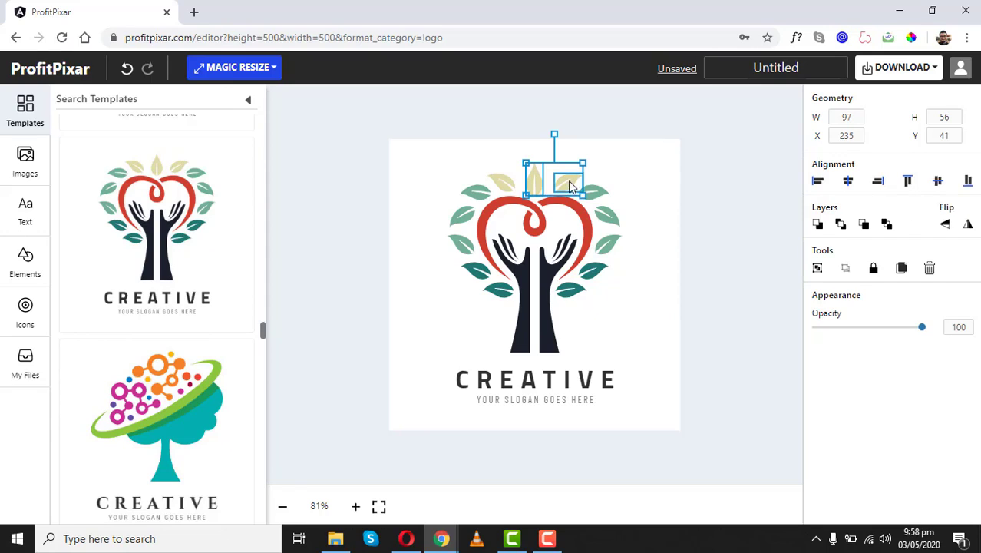
pyautogui.click(642, 165)
pyautogui.moveTo(568, 181); pyautogui.dragTo(535, 214)
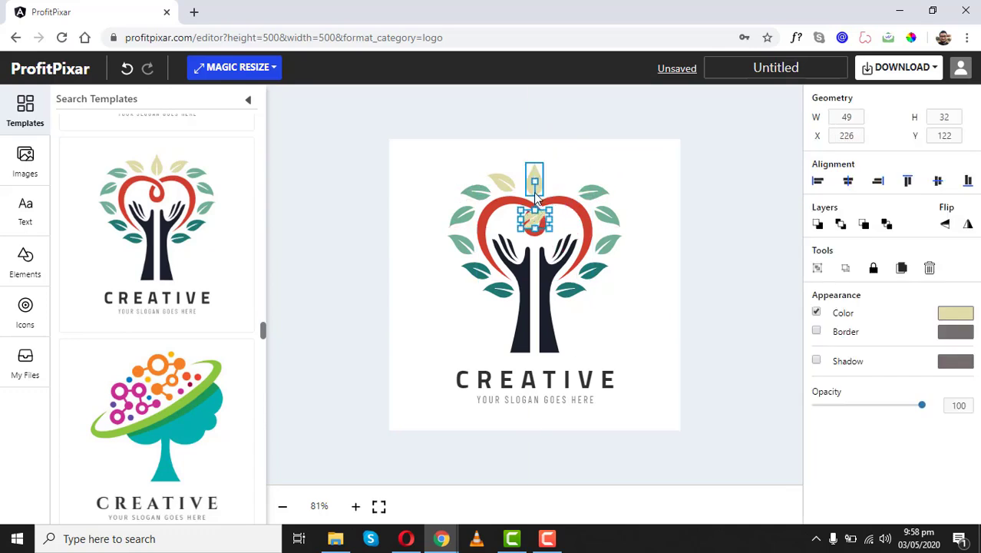
pyautogui.click(533, 192)
pyautogui.click(662, 170)
pyautogui.click(535, 188)
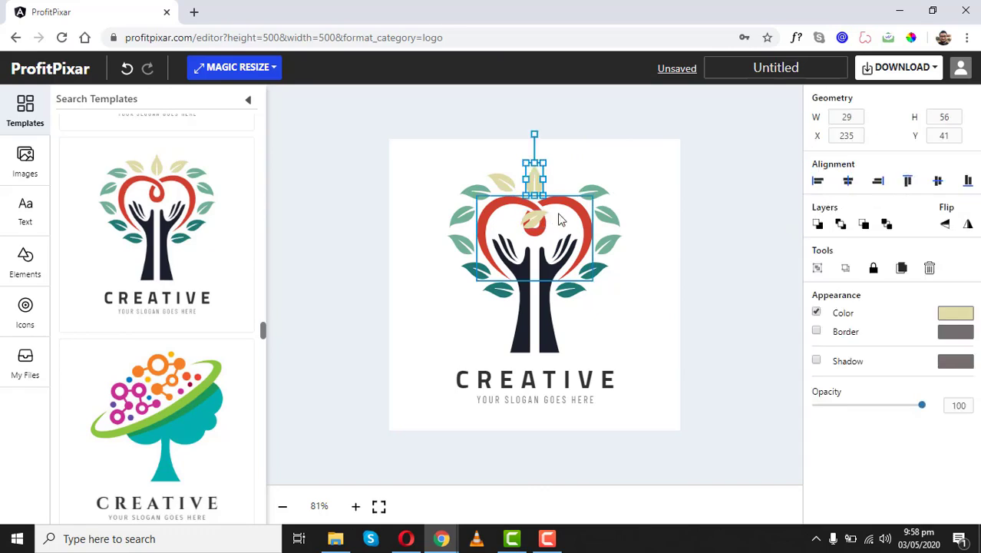
# - Move the red heart up and right, sending the leaf inside it to the back
pyautogui.moveTo(581, 209); pyautogui.dragTo(675, 191)
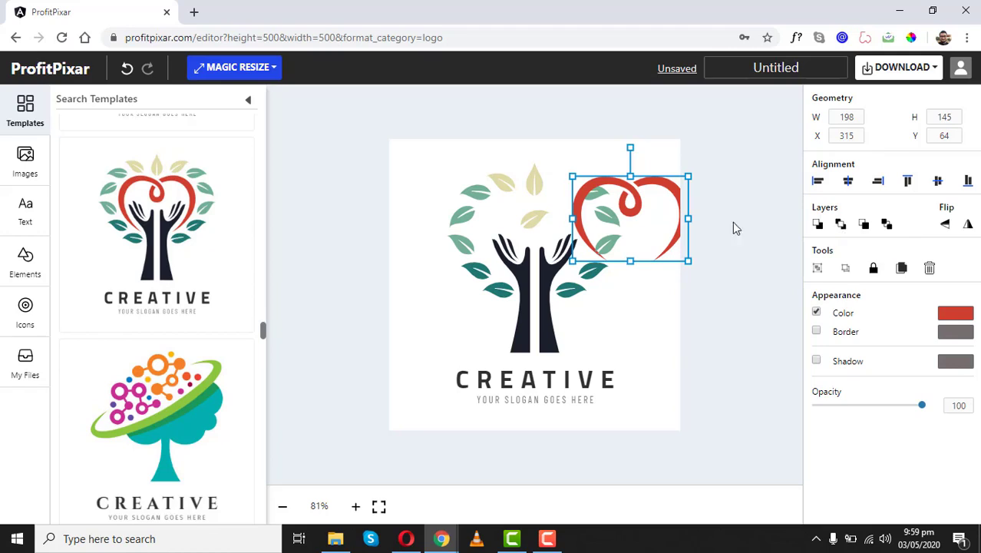
pyautogui.click(611, 249)
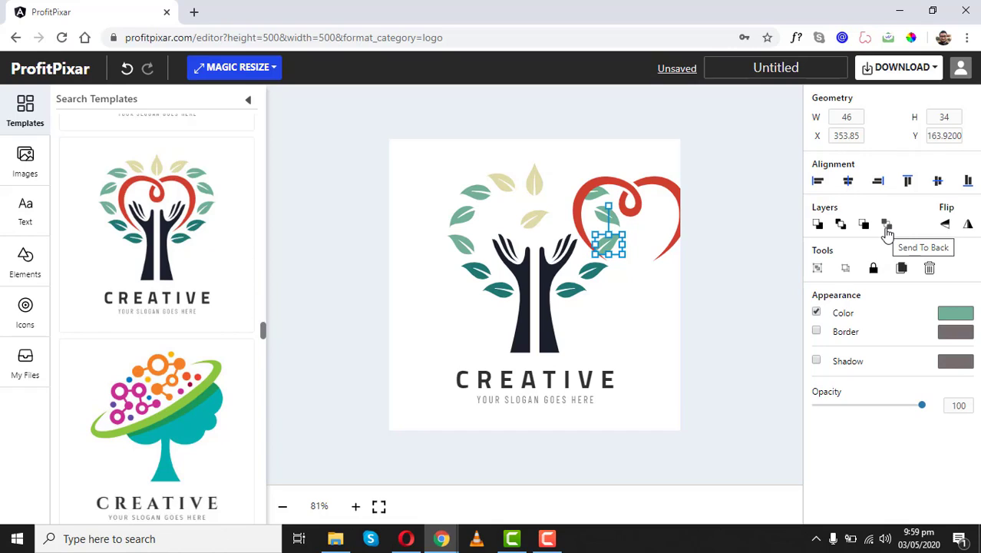
pyautogui.click(888, 225)
pyautogui.click(622, 238)
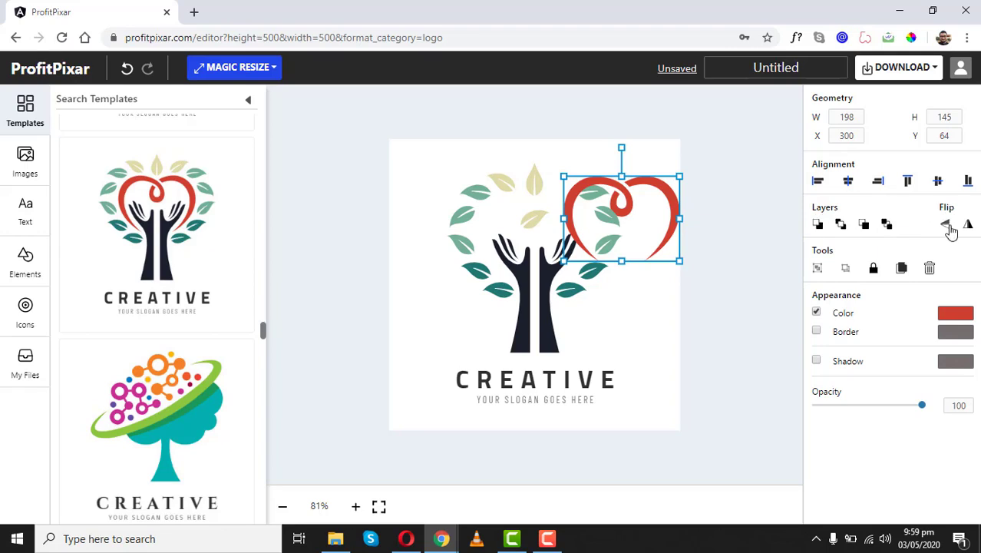
# - Flip the small top beige leaf horizontally and add the second beige leaf to the selection
pyautogui.click(499, 182)
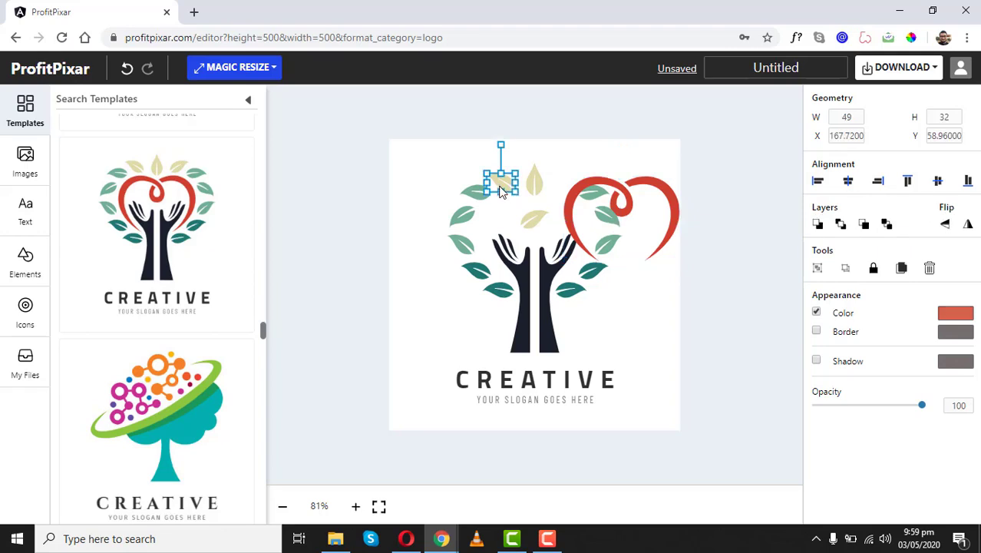
pyautogui.click(944, 225)
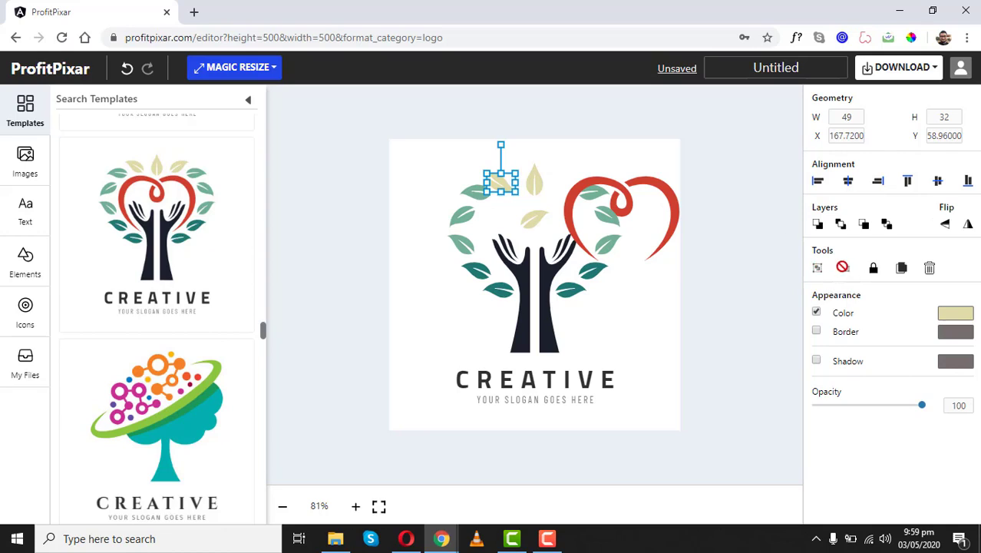
pyautogui.keyDown('shift'); pyautogui.click(535, 185); pyautogui.keyUp('shift')
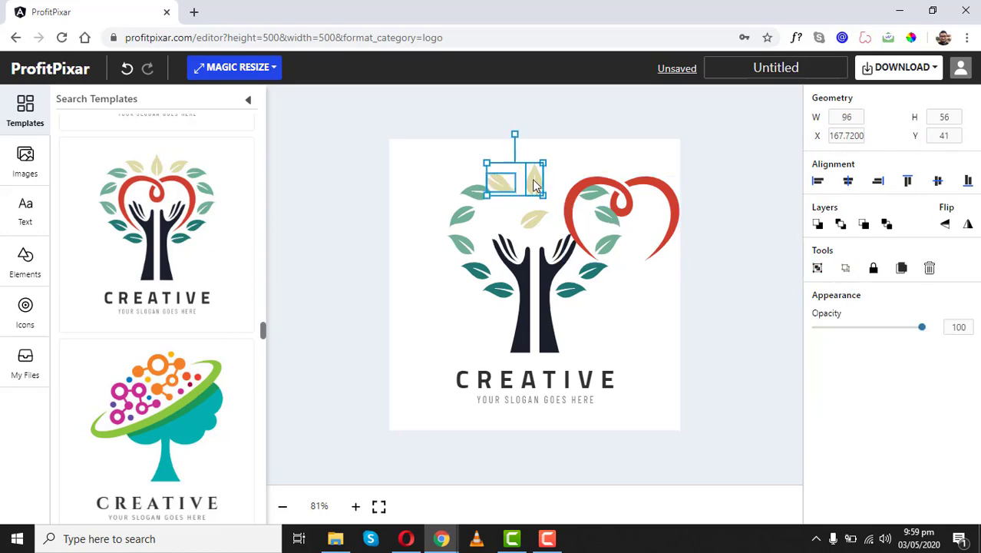
# - Group the two beige leaves and move the group above the tree beside the heart
pyautogui.click(817, 270)
pyautogui.moveTo(532, 192); pyautogui.dragTo(442, 233)
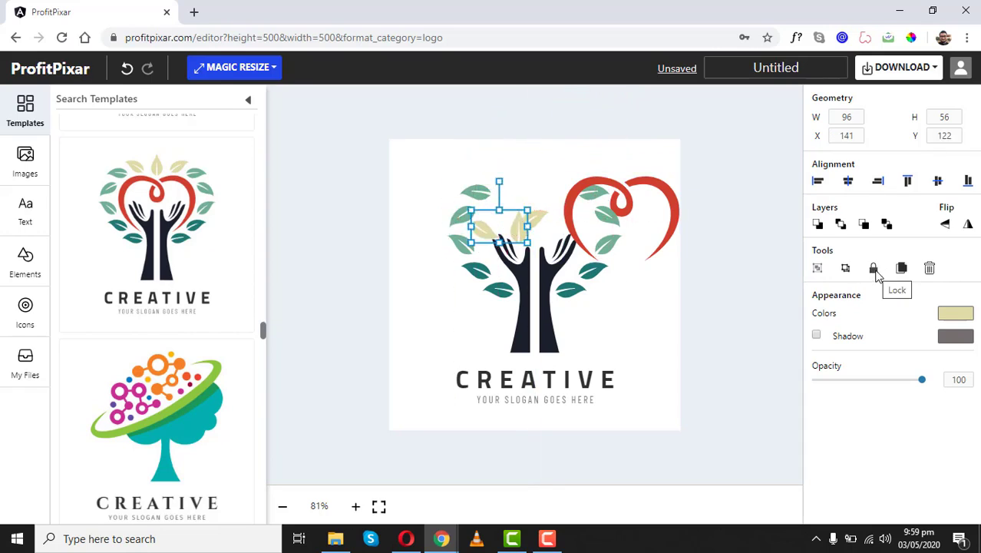
pyautogui.moveTo(514, 232); pyautogui.dragTo(541, 180)
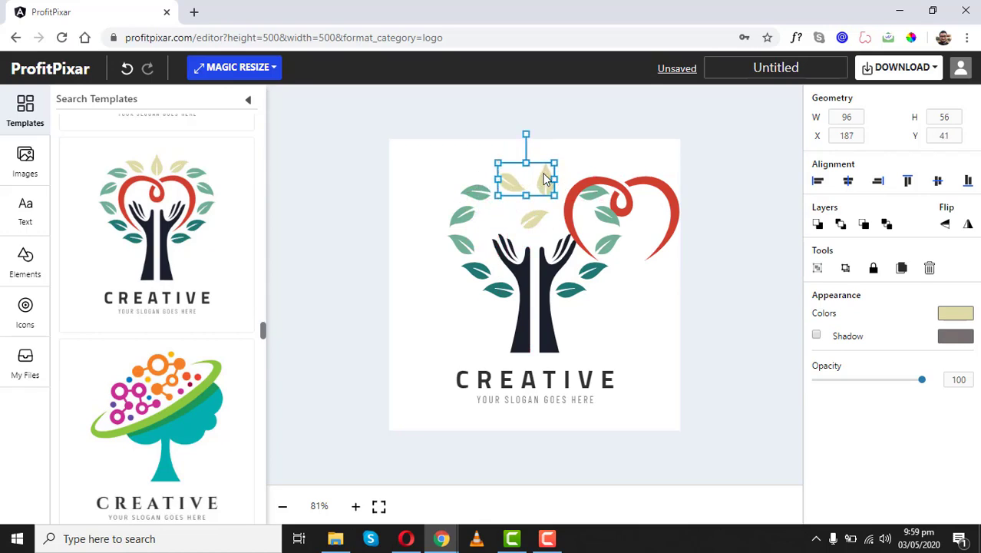
pyautogui.click(874, 268)
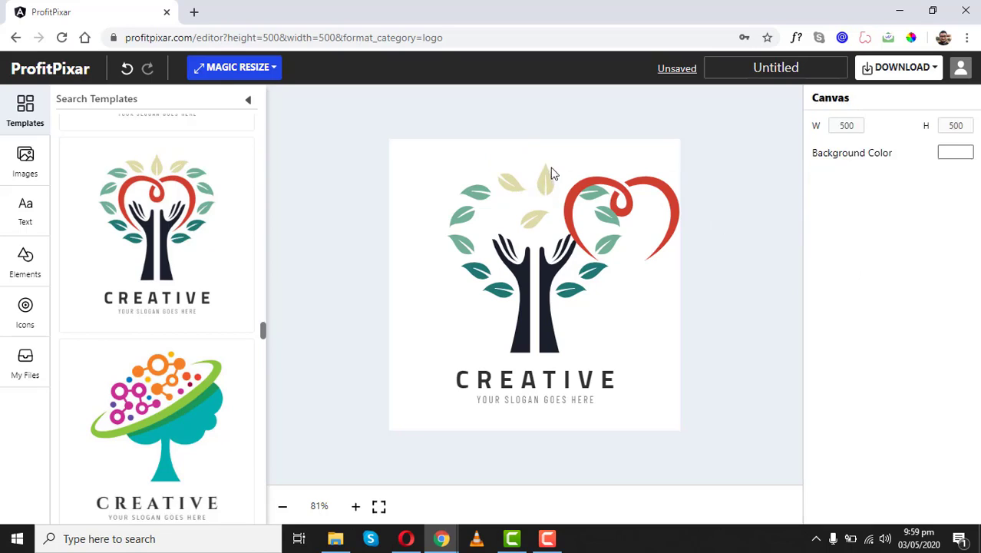
pyautogui.moveTo(551, 167); pyautogui.dragTo(508, 238)
pyautogui.moveTo(490, 135); pyautogui.dragTo(600, 223)
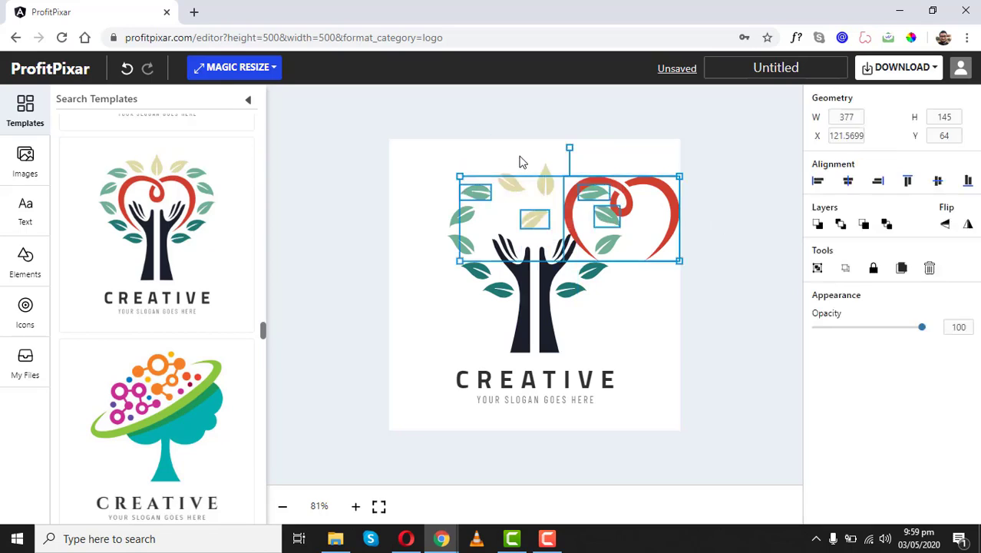
pyautogui.click(516, 159)
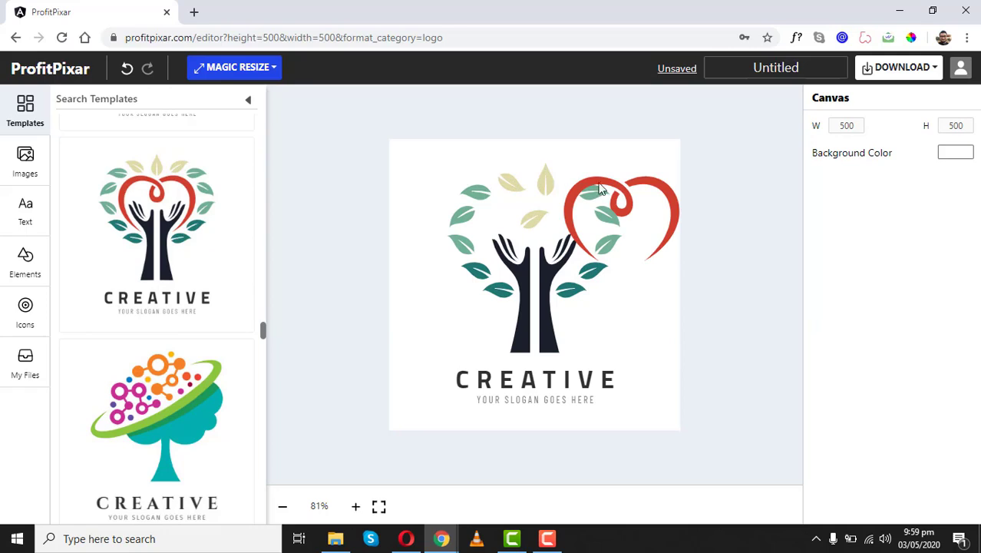
# - Duplicate a green leaf on the tree's left and place the copy above the left hand
pyautogui.click(466, 247)
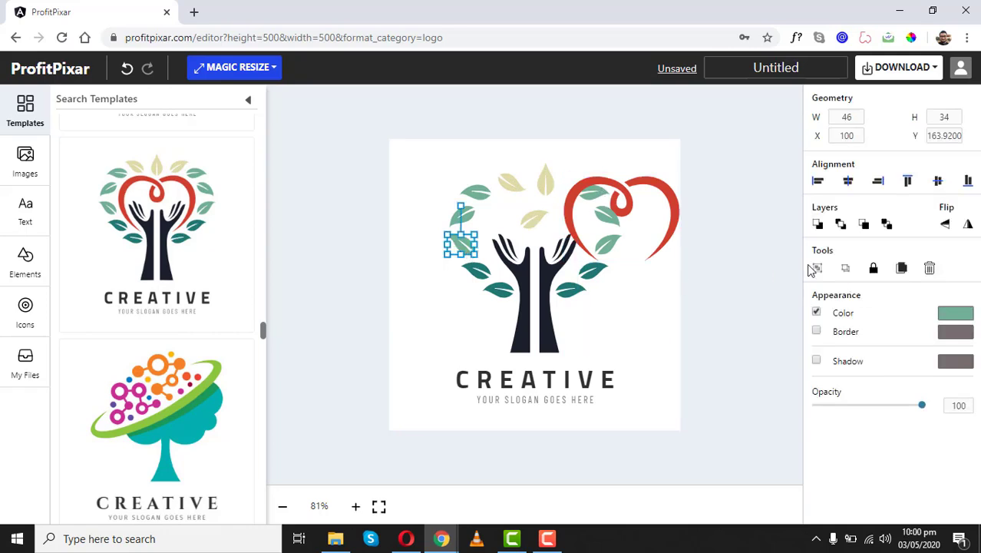
pyautogui.click(903, 269)
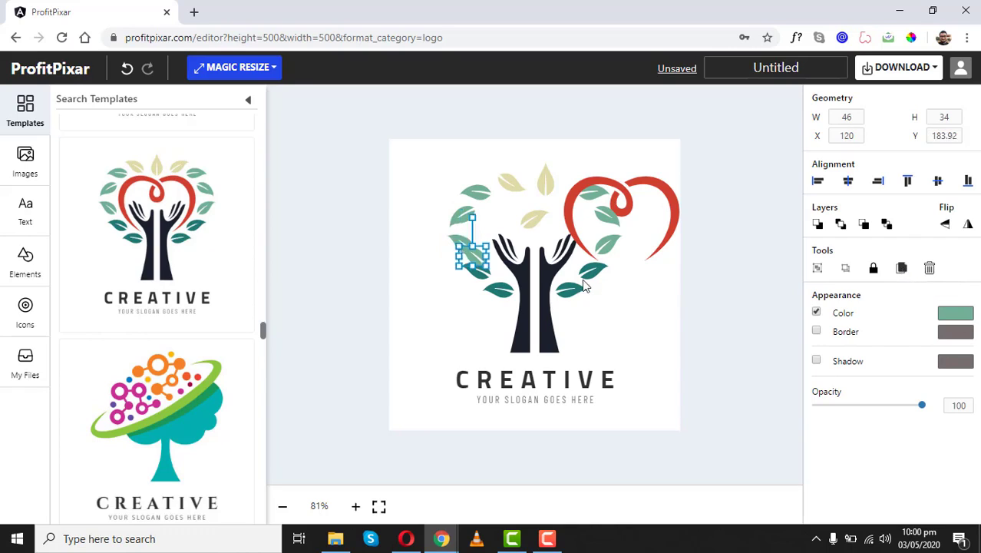
pyautogui.moveTo(471, 258); pyautogui.dragTo(500, 242)
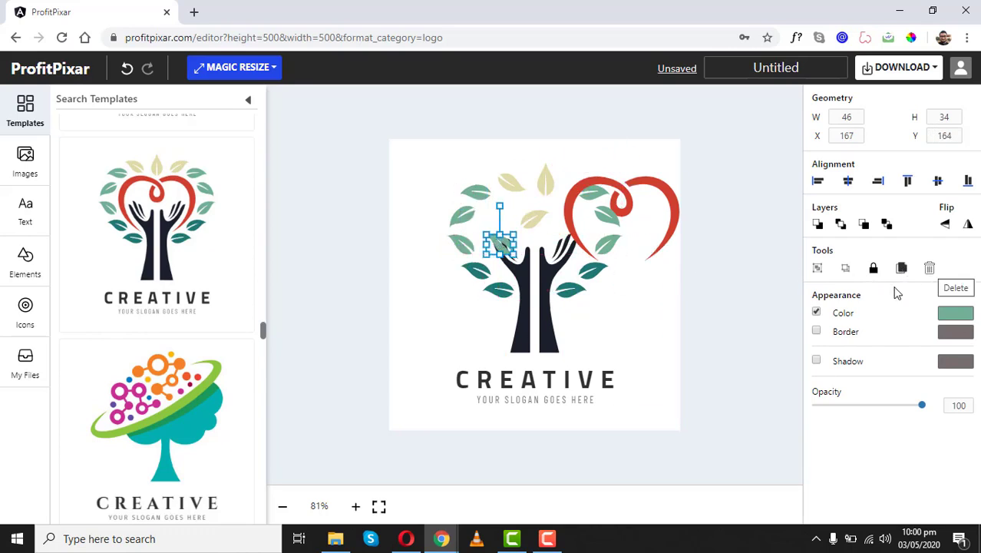
# - Recolour the leaf copy dark green (RGB 14, 47, 33) with alpha 0.91
pyautogui.click(948, 316)
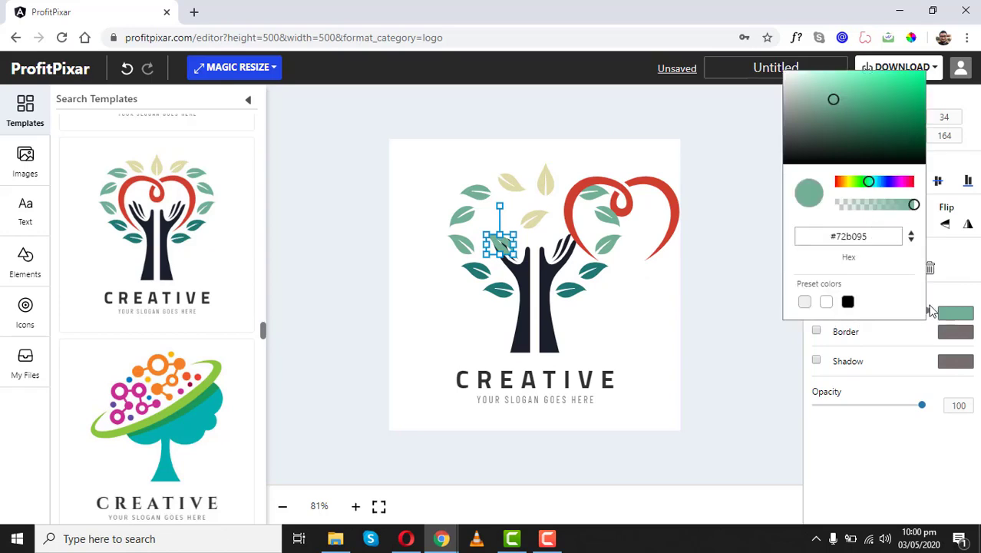
pyautogui.click(870, 104)
pyautogui.moveTo(828, 90)
pyautogui.mouseDown()
pyautogui.moveTo(855, 97)
pyautogui.moveTo(881, 149)
pyautogui.mouseUp()
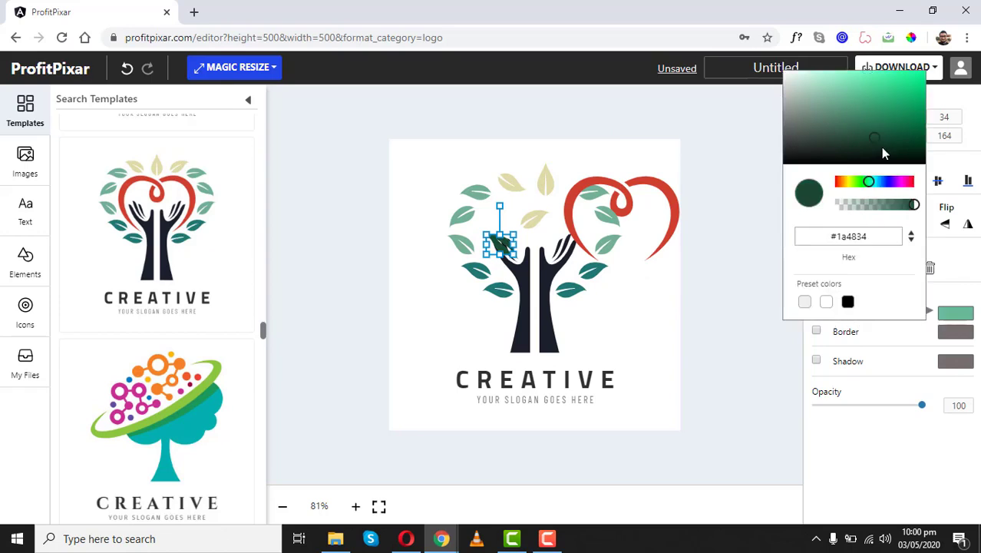
pyautogui.click(881, 204)
pyautogui.click(874, 205)
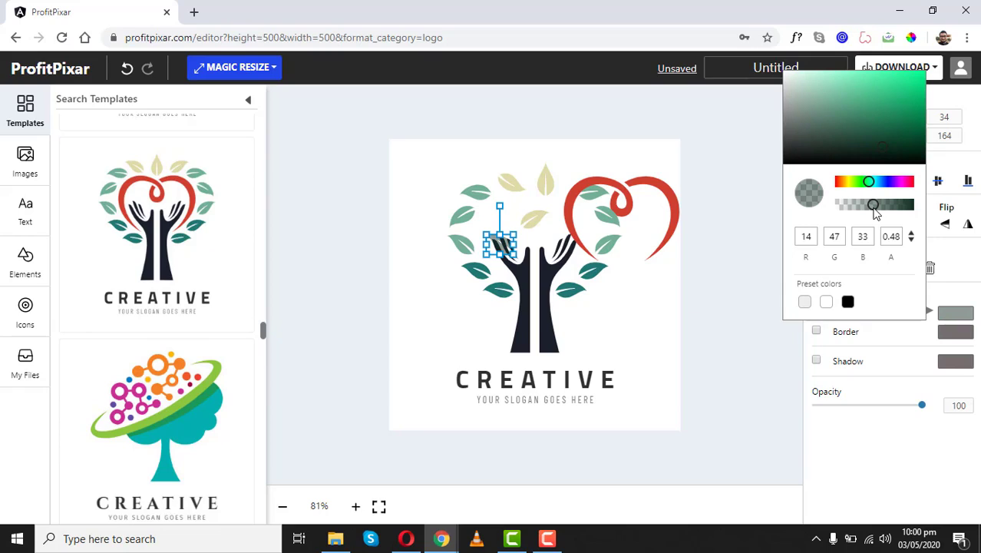
pyautogui.moveTo(874, 205); pyautogui.dragTo(906, 205)
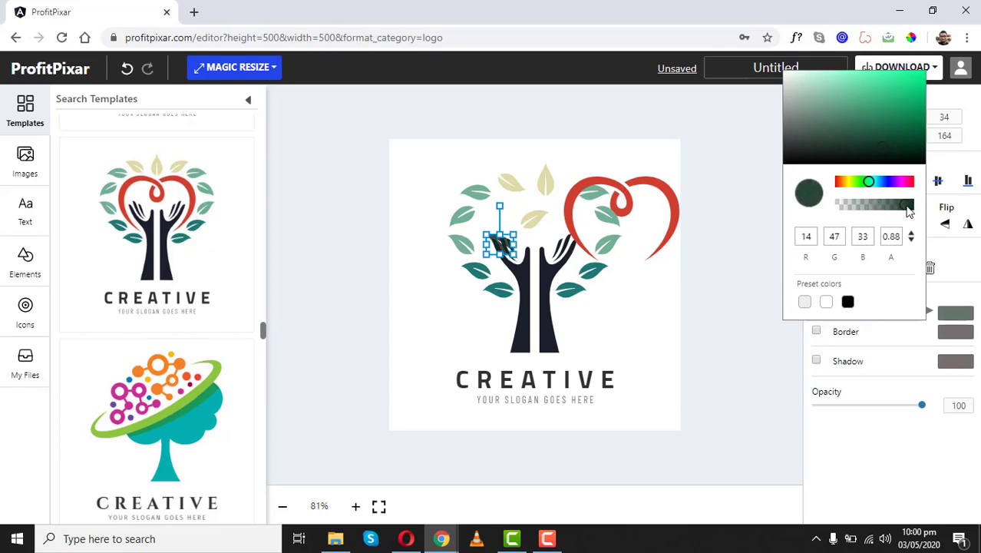
pyautogui.click(299, 195)
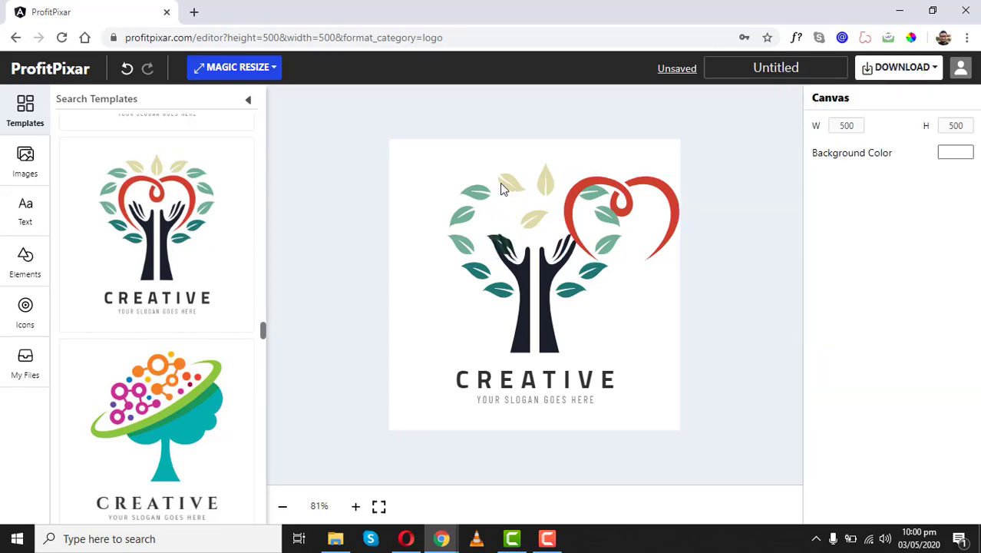
pyautogui.click(476, 192)
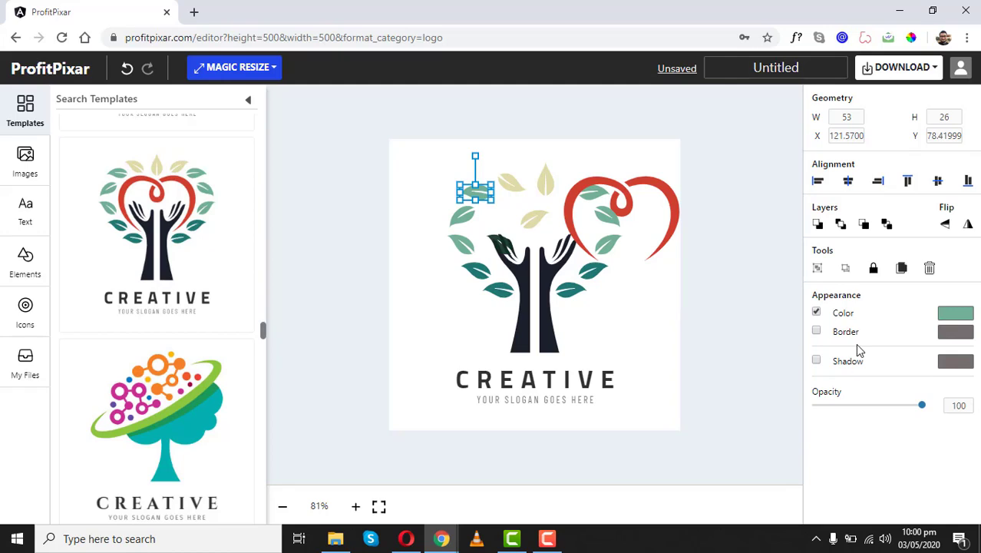
# - Give the upper-left leaf a black border of width 16 and add a shadow to the right hand
pyautogui.click(816, 333)
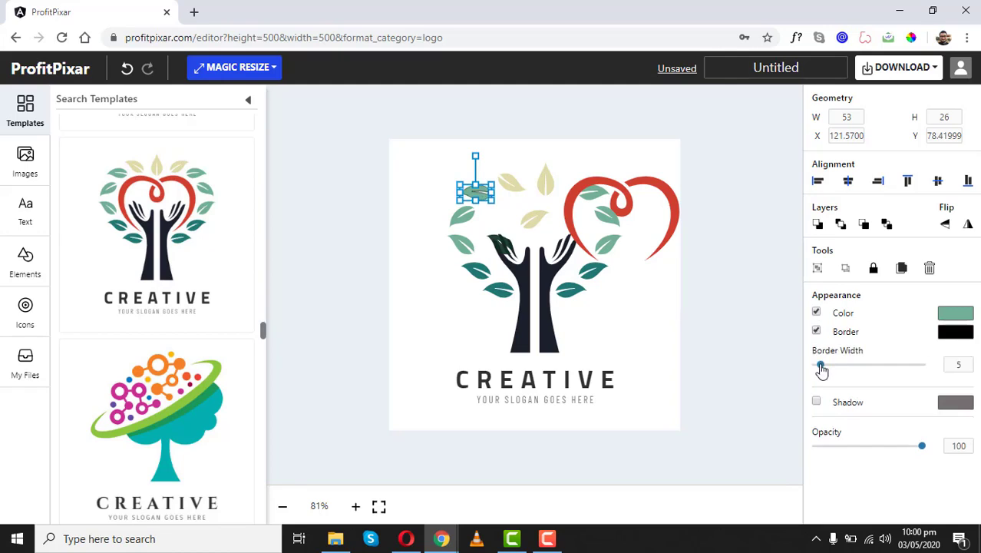
pyautogui.moveTo(822, 367)
pyautogui.mouseDown()
pyautogui.moveTo(856, 368)
pyautogui.moveTo(834, 371)
pyautogui.mouseUp()
pyautogui.doubleClick(958, 365)
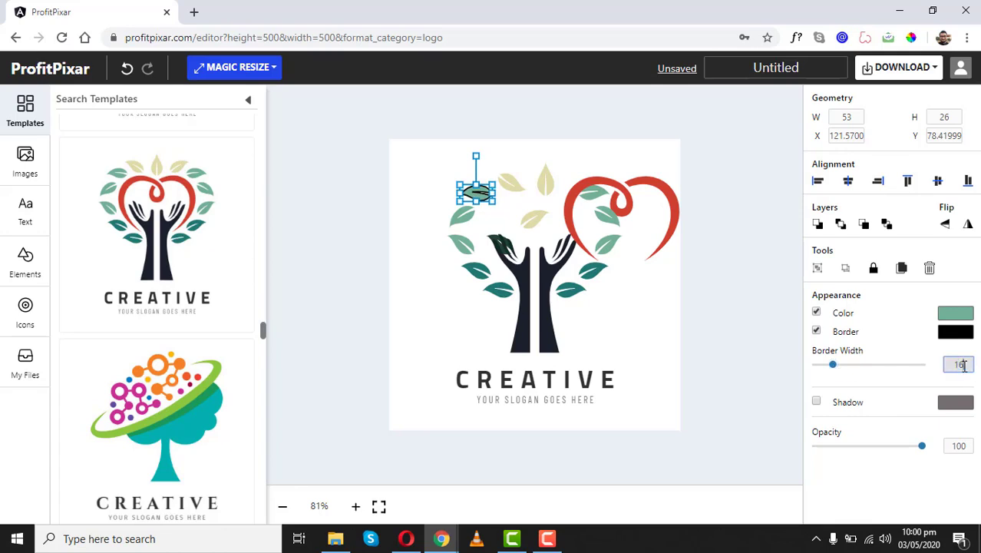
pyautogui.click(541, 331)
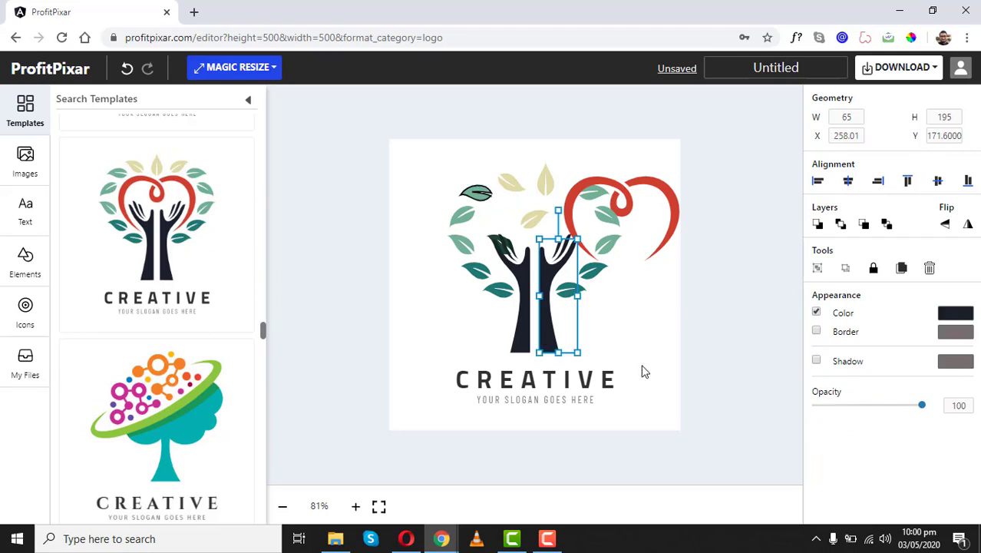
pyautogui.click(817, 361)
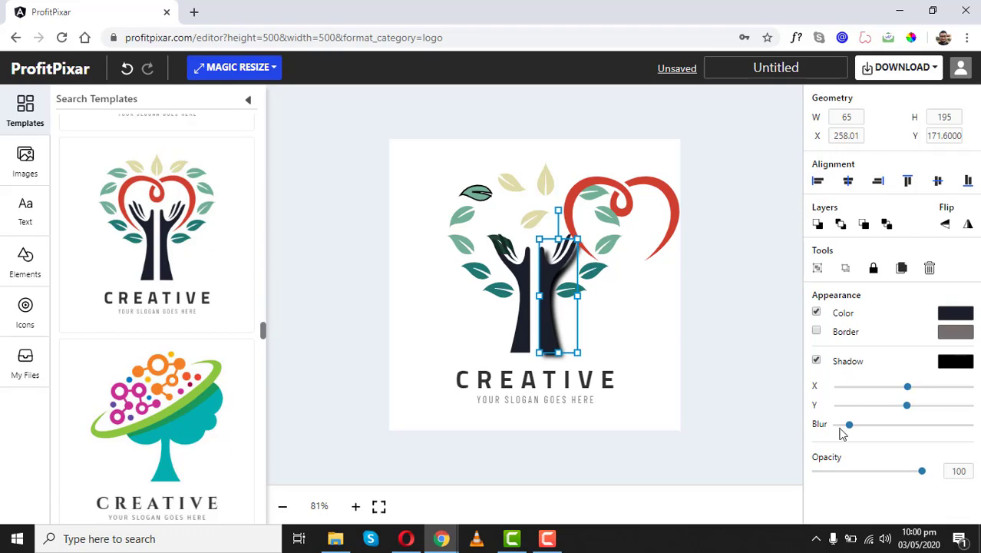
# - Heavily blur the right hand's shadow and tint it dark purple (#3a085f)
pyautogui.moveTo(852, 425)
pyautogui.mouseDown()
pyautogui.moveTo(917, 426)
pyautogui.moveTo(832, 426)
pyautogui.moveTo(841, 426)
pyautogui.mouseUp()
pyautogui.moveTo(908, 428)
pyautogui.mouseDown()
pyautogui.moveTo(828, 427)
pyautogui.moveTo(926, 426)
pyautogui.mouseUp()
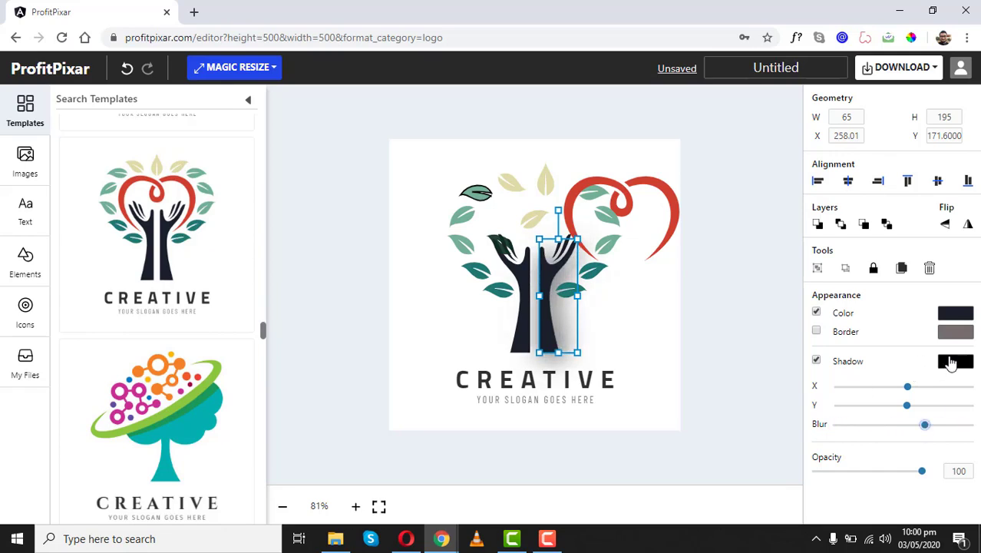
pyautogui.click(954, 362)
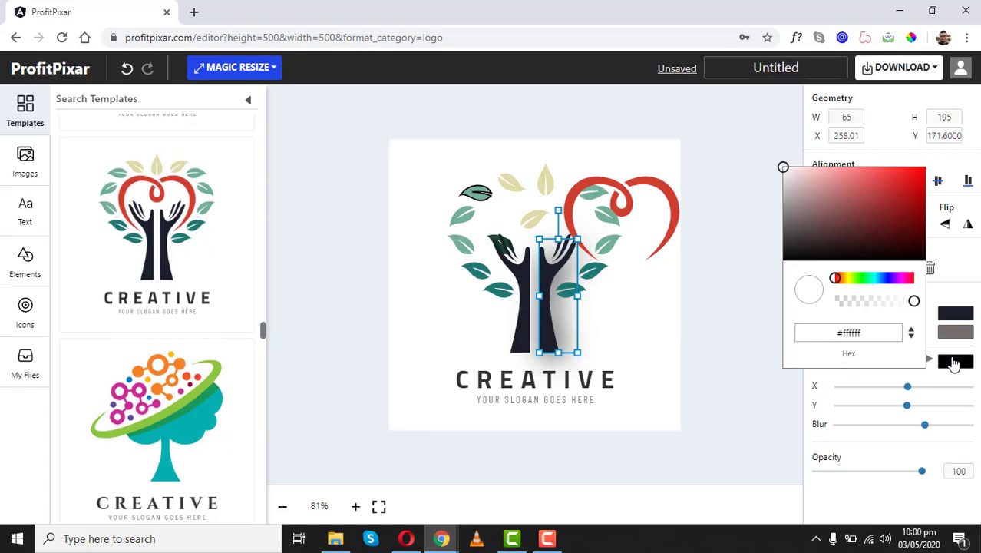
pyautogui.click(852, 204)
pyautogui.moveTo(853, 203); pyautogui.dragTo(914, 225)
pyautogui.moveTo(885, 278); pyautogui.dragTo(896, 277)
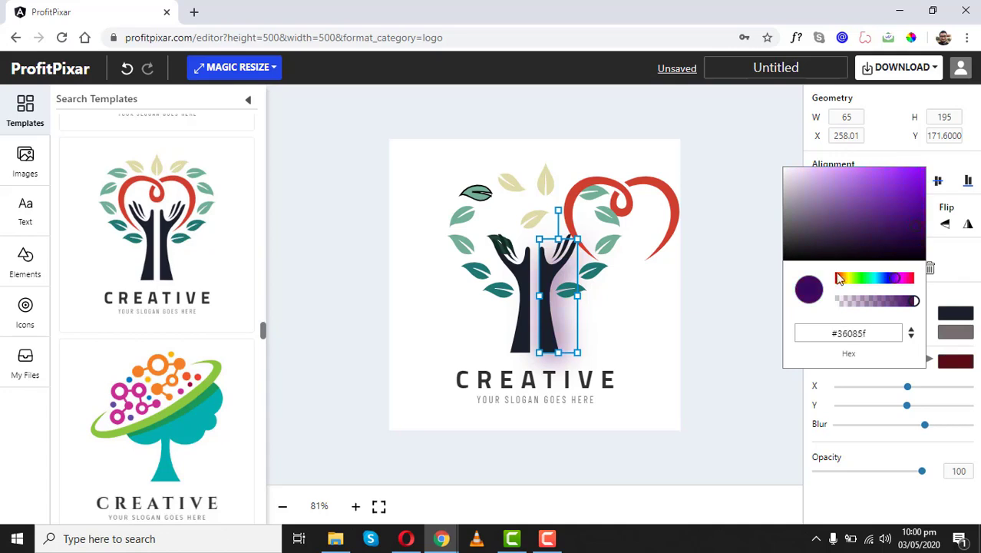
pyautogui.click(694, 382)
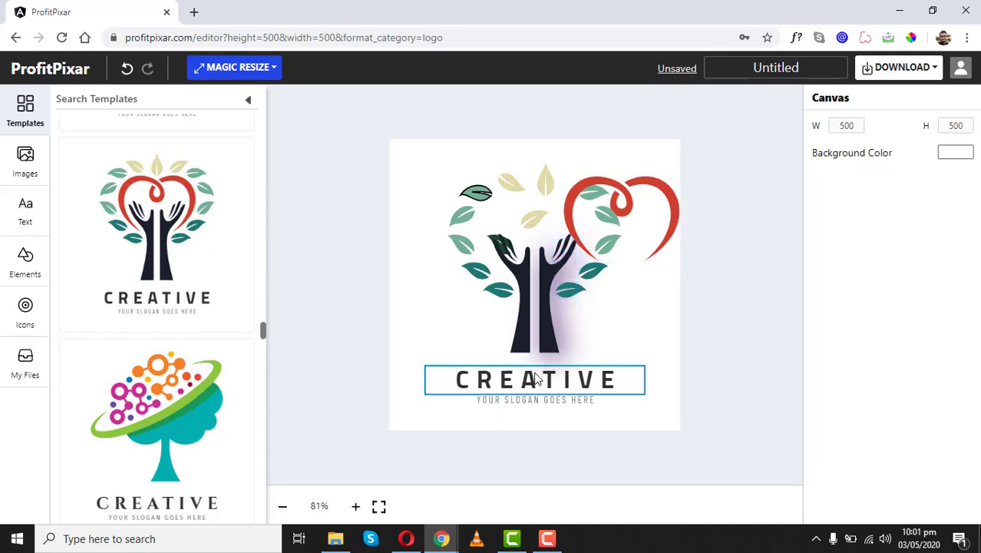
# - Select the CREATIVE title and browse the font list, keeping Cairo
pyautogui.click(536, 382)
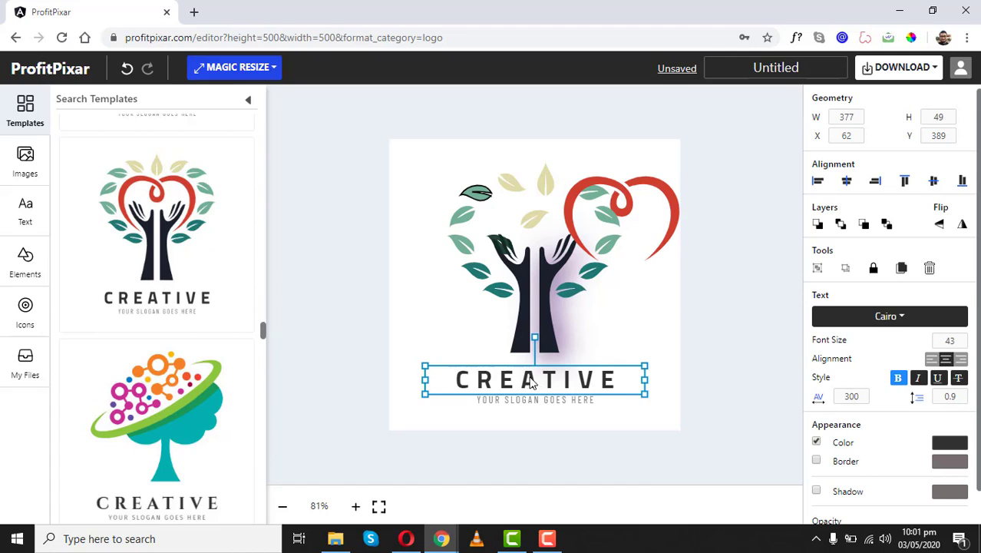
pyautogui.click(847, 317)
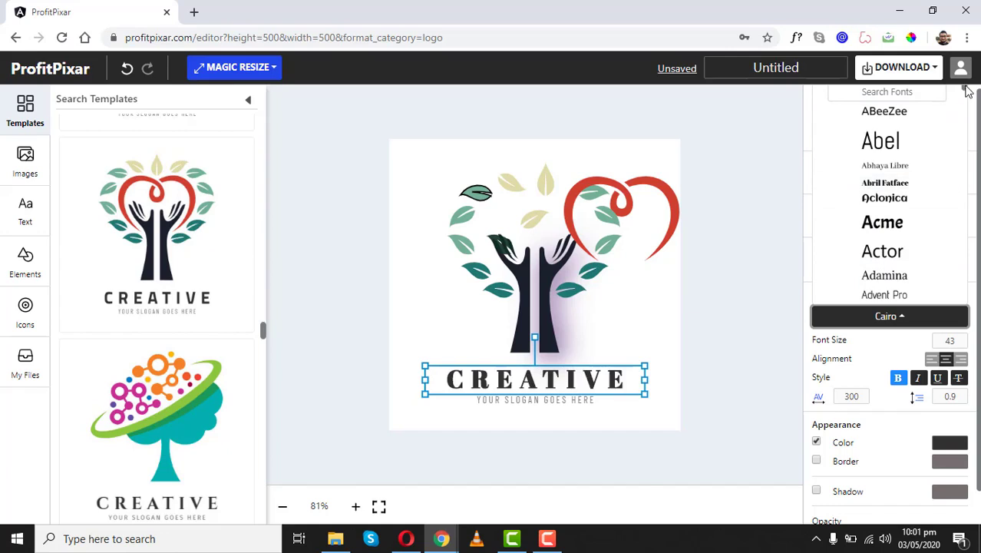
pyautogui.scroll(-5, 894, 192)
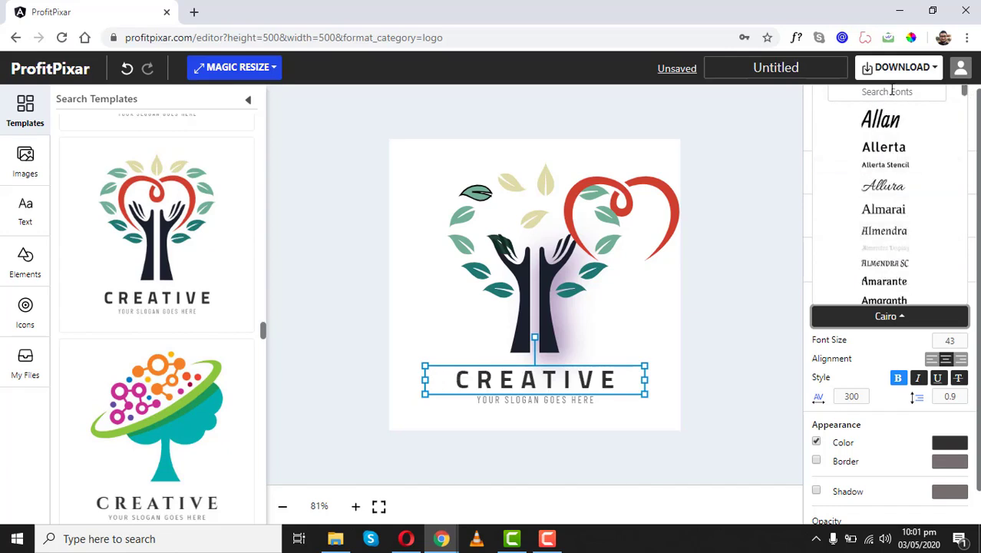
pyautogui.click(838, 354)
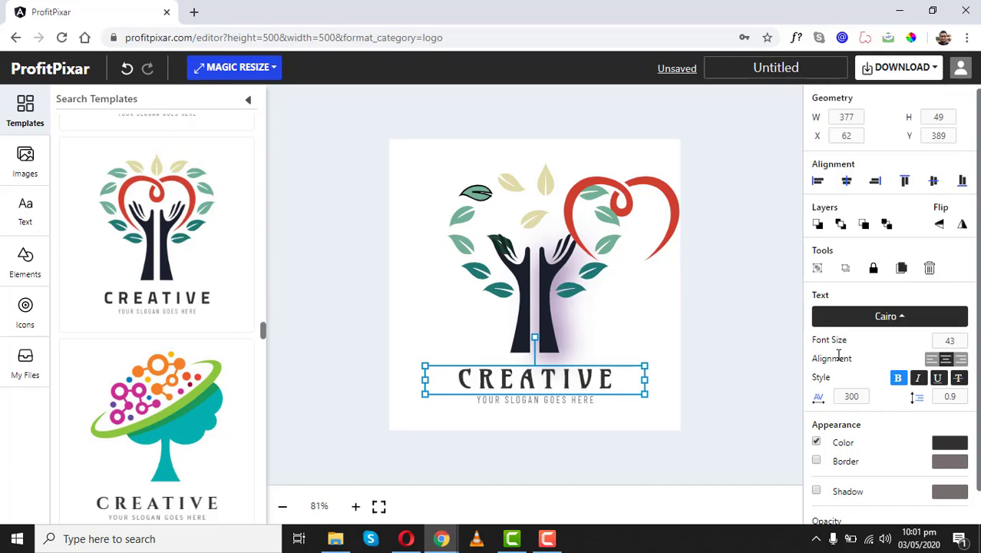
# - Make CREATIVE right-aligned, non-bold, italic, underlined and struck through at 81 opacity
pyautogui.click(932, 360)
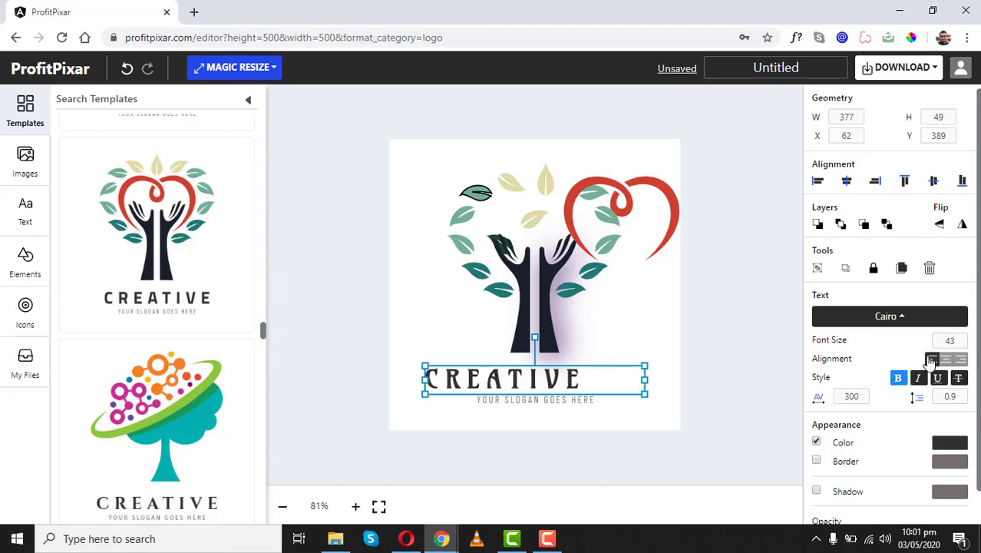
pyautogui.click(961, 359)
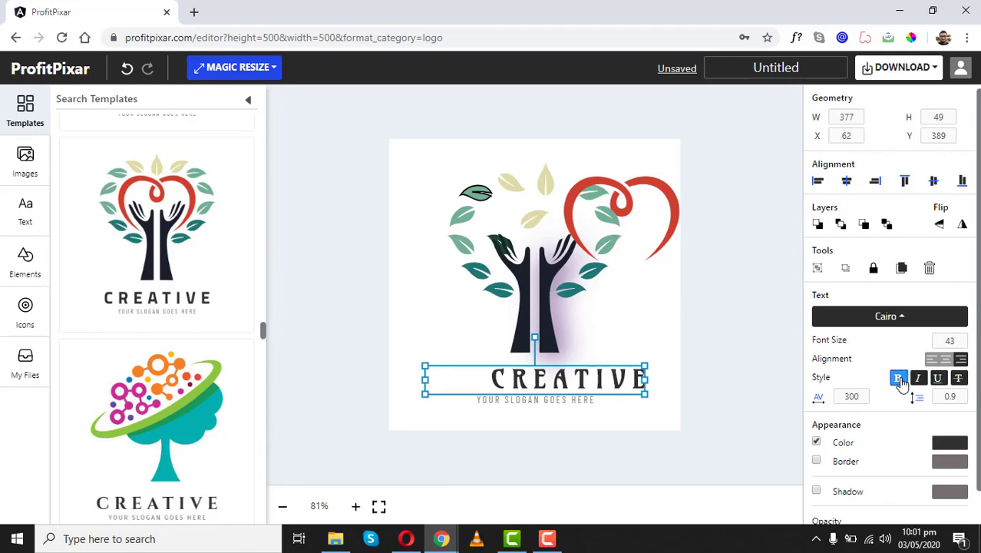
pyautogui.click(900, 380)
pyautogui.click(919, 380)
pyautogui.click(939, 380)
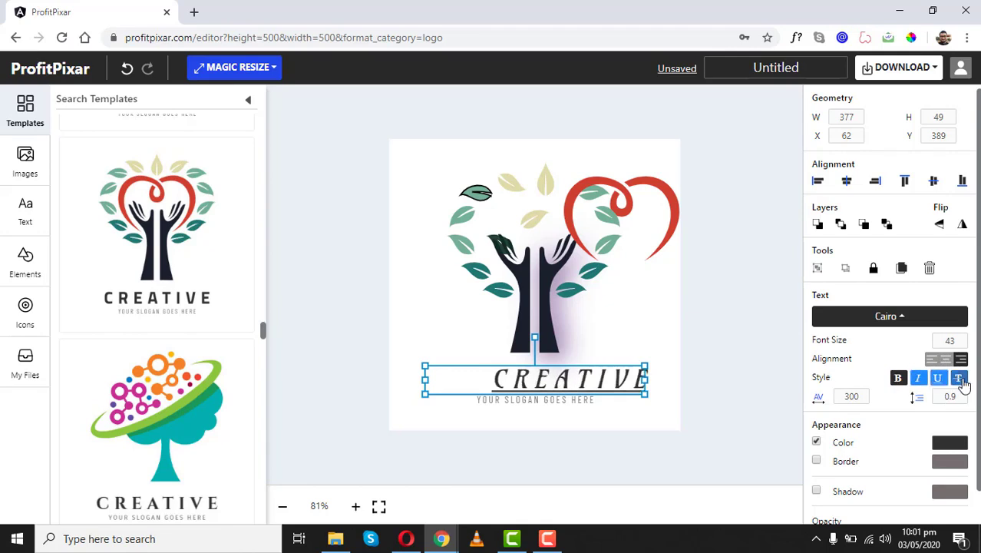
pyautogui.click(960, 378)
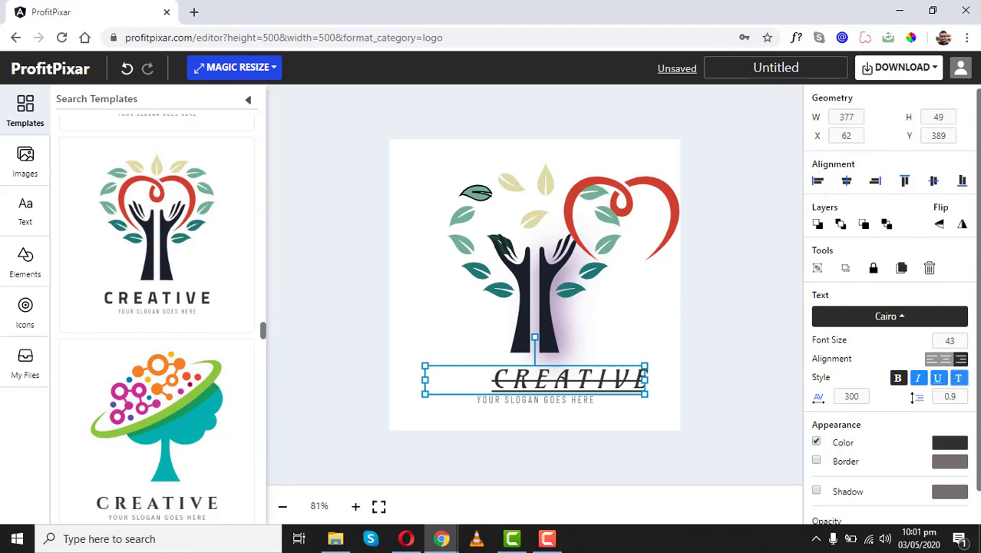
pyautogui.scroll(-1, 961, 363)
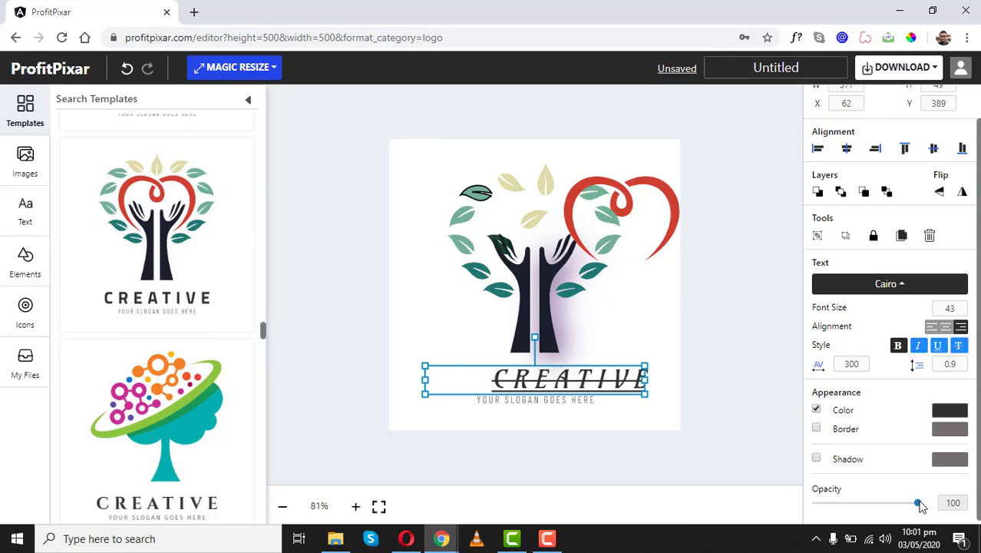
pyautogui.moveTo(918, 503); pyautogui.dragTo(898, 503)
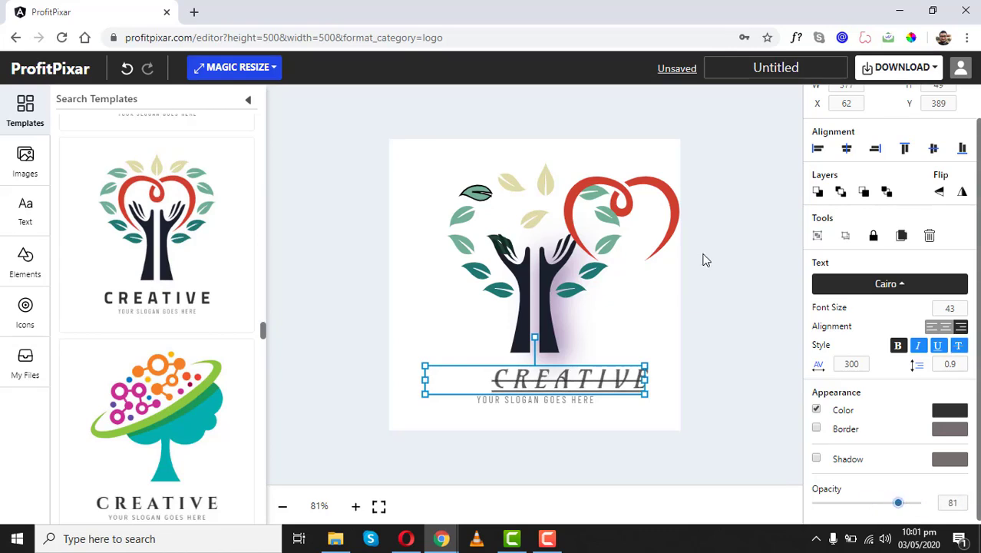
pyautogui.click(706, 221)
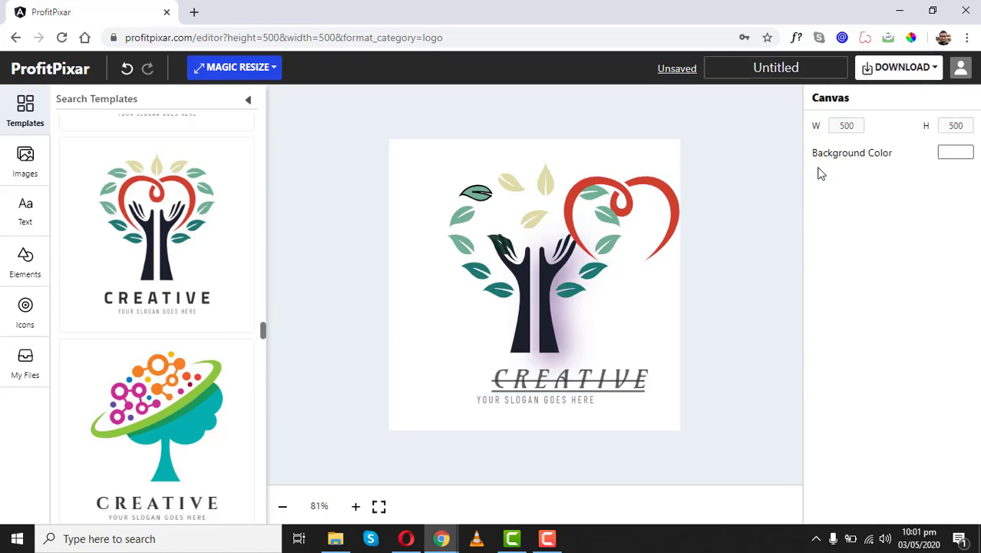
# - Change the canvas background colour to maroon
pyautogui.click(966, 158)
pyautogui.moveTo(892, 202); pyautogui.dragTo(855, 191)
pyautogui.click(473, 127)
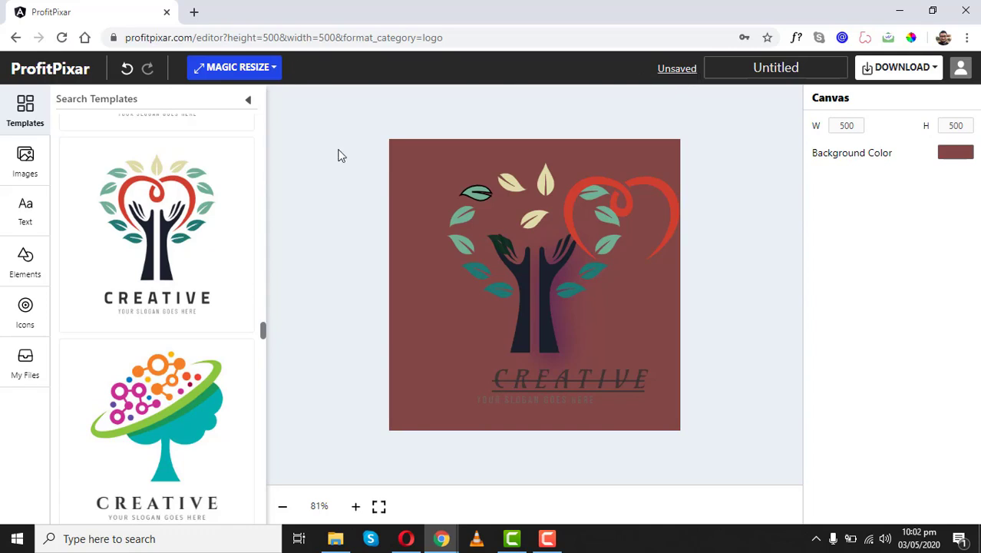
# - Undo back to a white background, plain centred CREATIVE title and the hand's original hard shadow
pyautogui.click(127, 71)
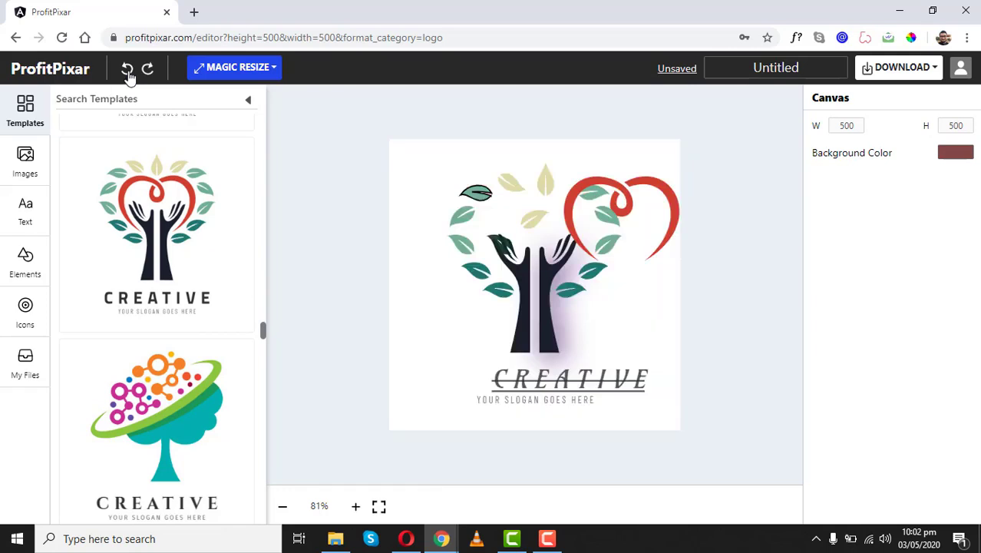
pyautogui.click(128, 72)
pyautogui.click(128, 72)
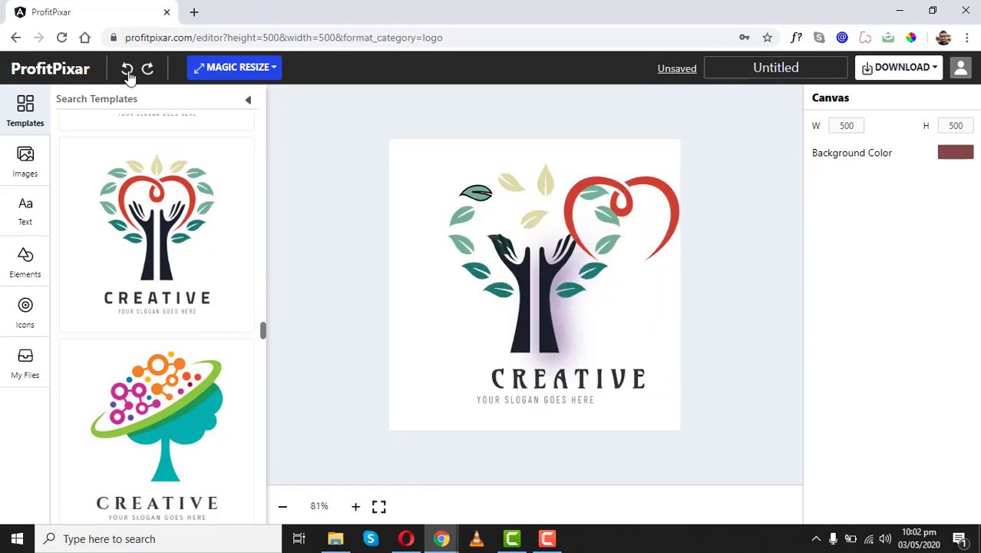
pyautogui.click(129, 72)
pyautogui.click(128, 73)
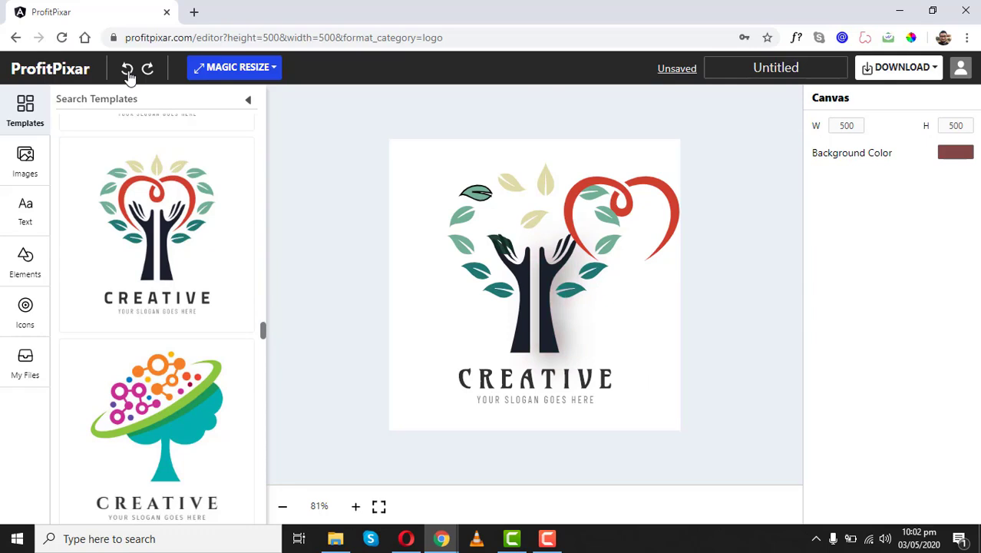
pyautogui.click(129, 72)
pyautogui.click(129, 72)
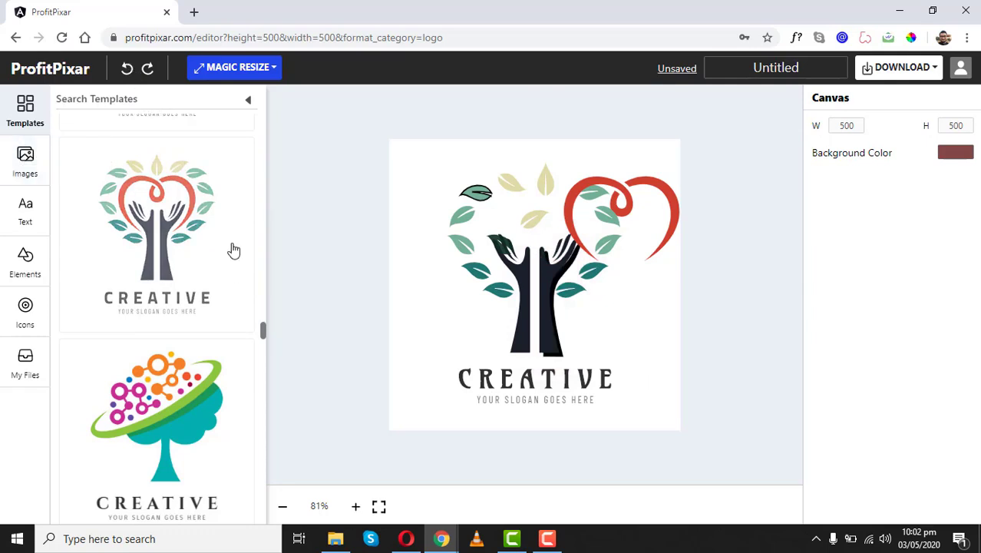
# - Browse the stock photos, then place a Roboto 31 placeholder text box over the tree's hands
pyautogui.moveTo(261, 327); pyautogui.dragTo(248, 290)
pyautogui.click(25, 157)
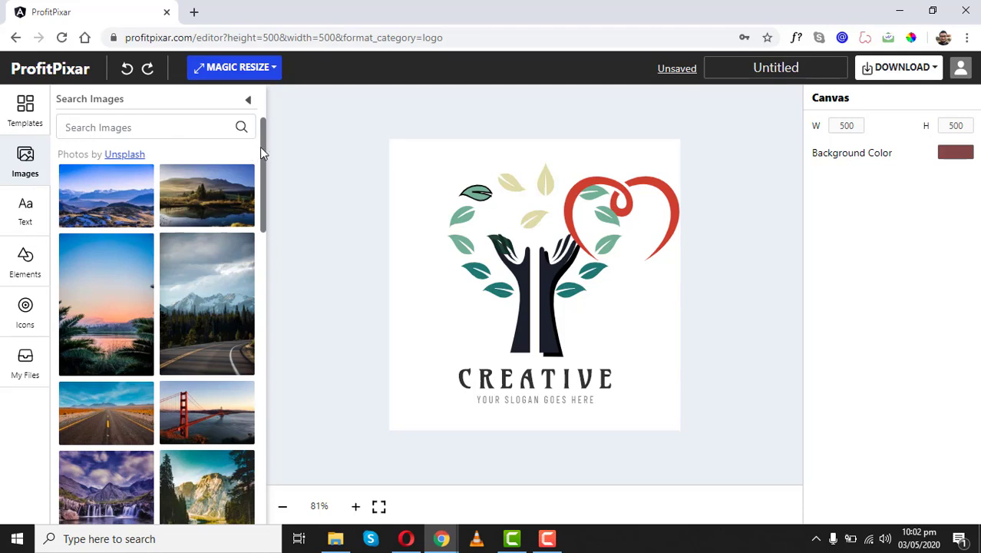
pyautogui.click(150, 135)
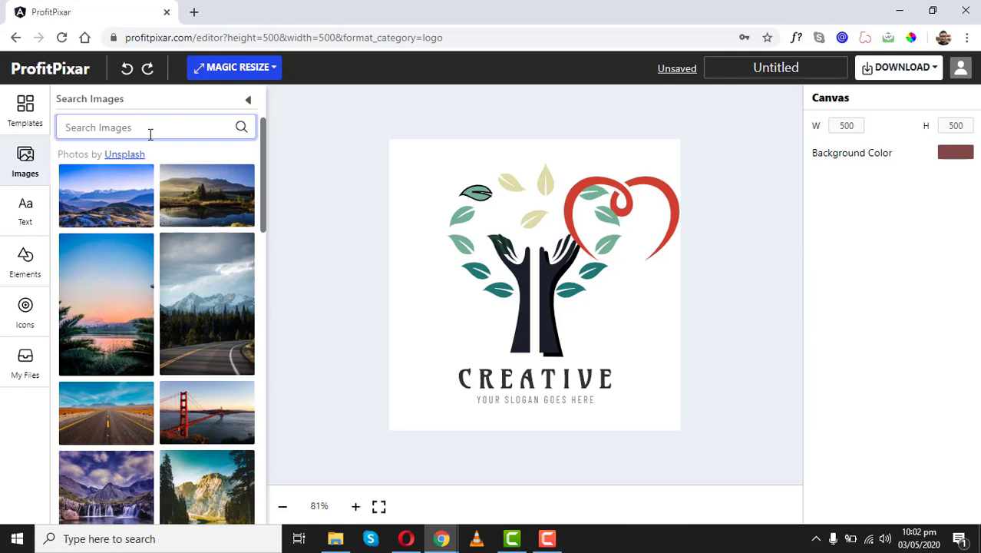
pyautogui.click(22, 212)
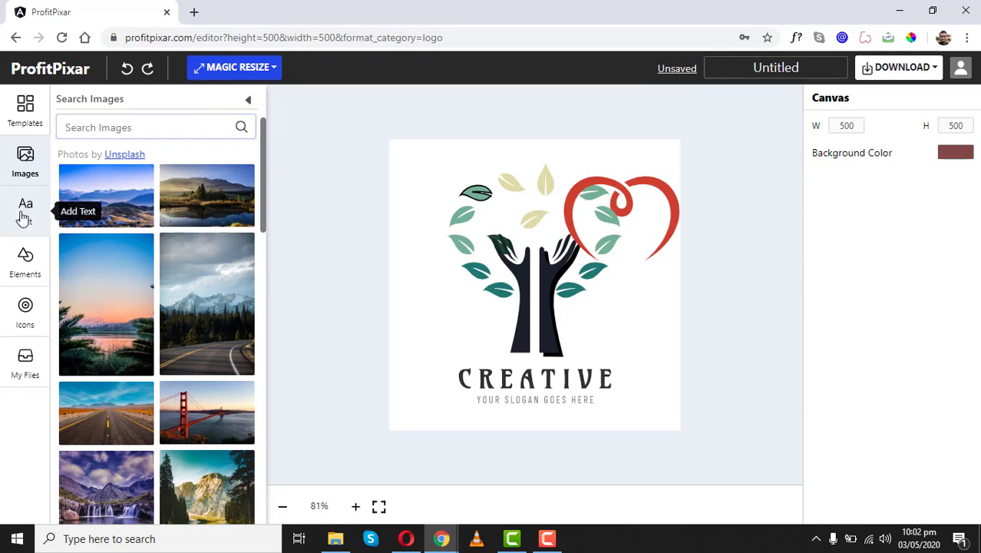
pyautogui.moveTo(515, 286); pyautogui.dragTo(591, 271)
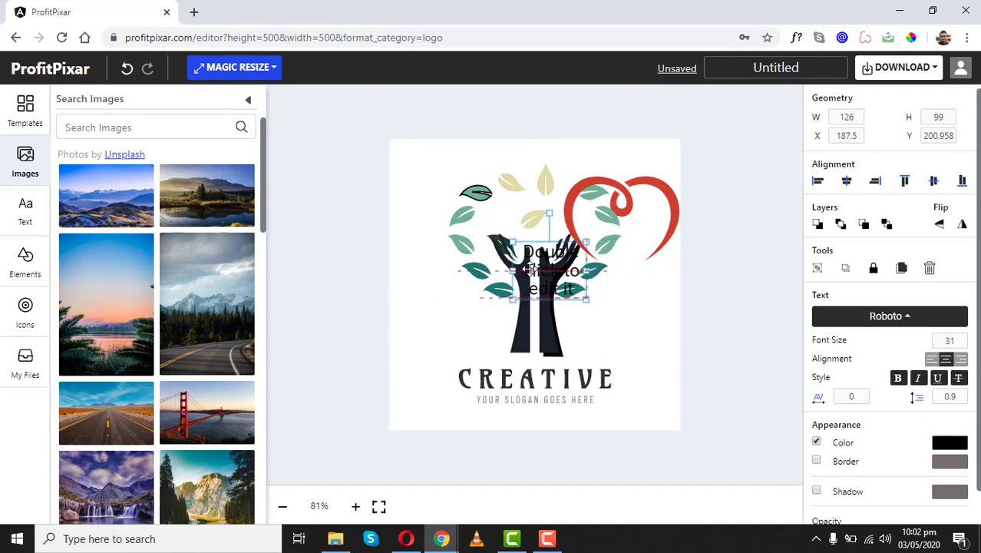
pyautogui.click(13, 265)
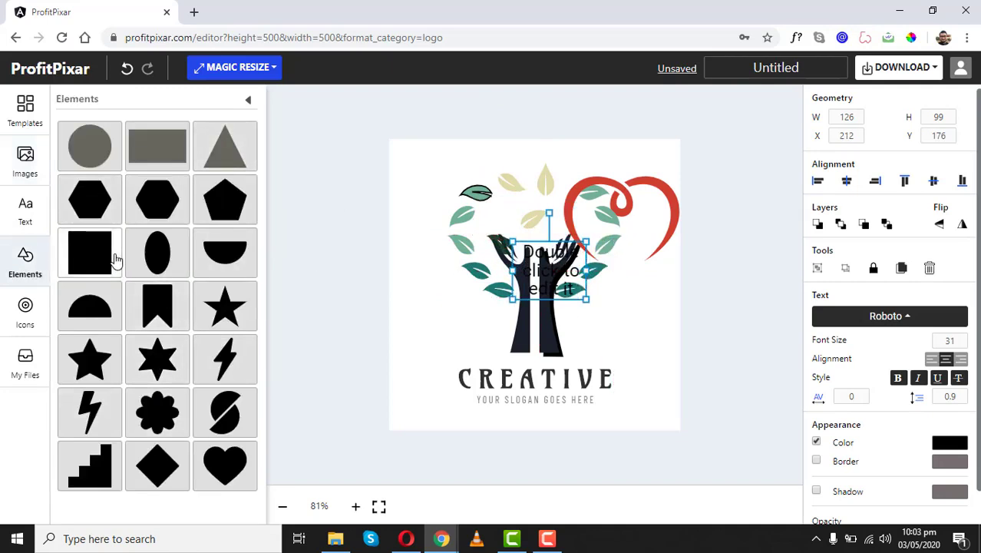
# - Add a square beside the trunk with no fill and a black border of width 76
pyautogui.click(79, 257)
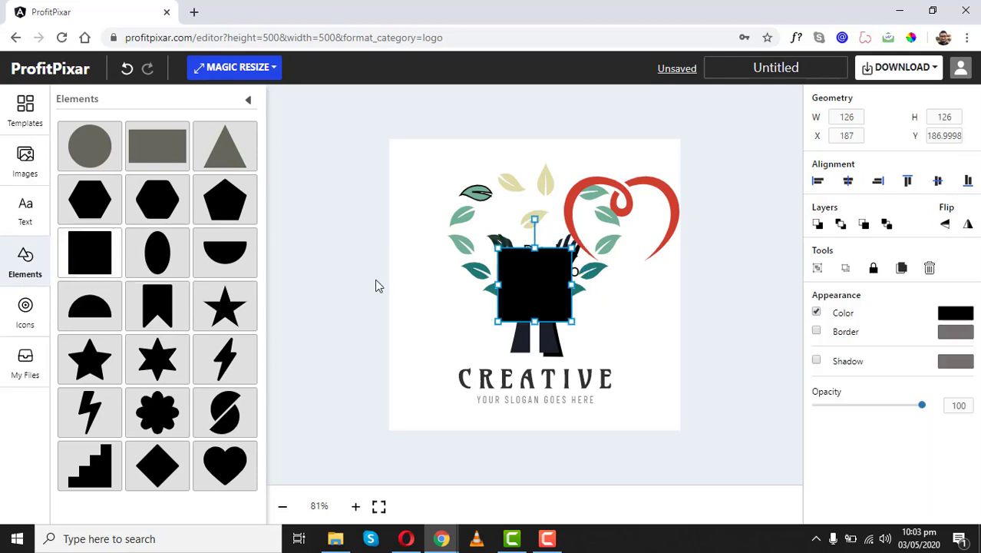
pyautogui.moveTo(538, 309); pyautogui.dragTo(588, 279)
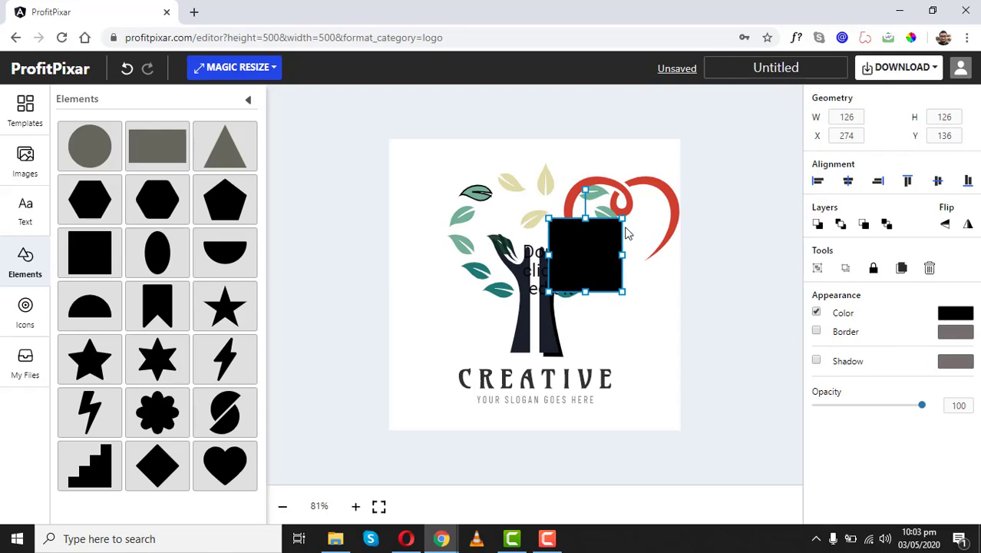
pyautogui.click(817, 313)
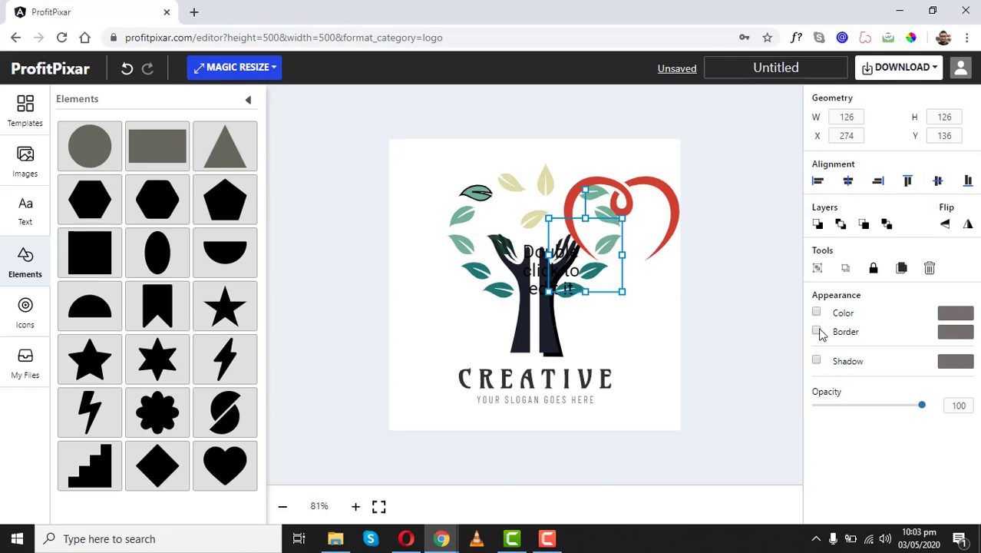
pyautogui.click(817, 331)
pyautogui.moveTo(826, 367); pyautogui.dragTo(897, 366)
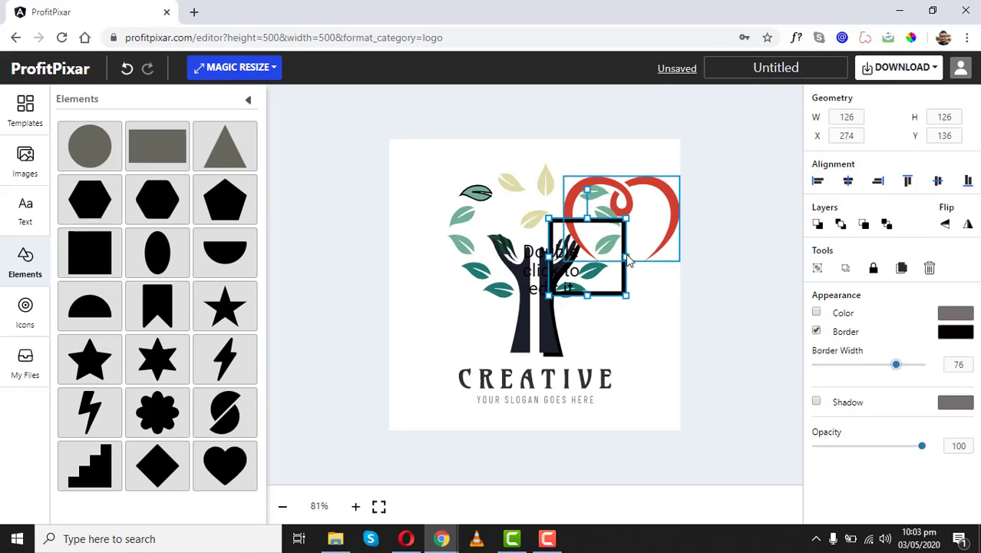
# - Stretch the square into a 166×275 rectangle reaching down to CREATIVE
pyautogui.moveTo(628, 256); pyautogui.dragTo(647, 256)
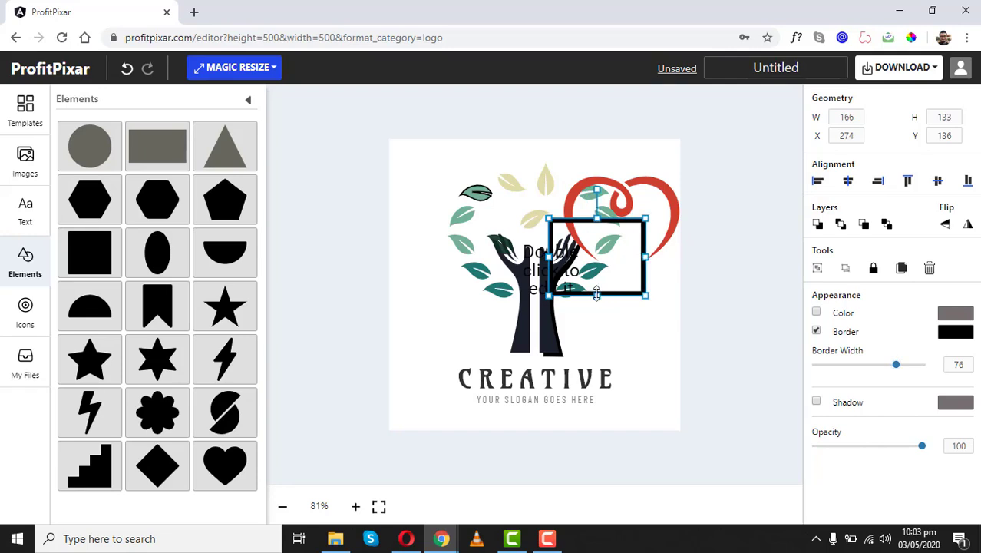
pyautogui.moveTo(597, 294); pyautogui.dragTo(597, 378)
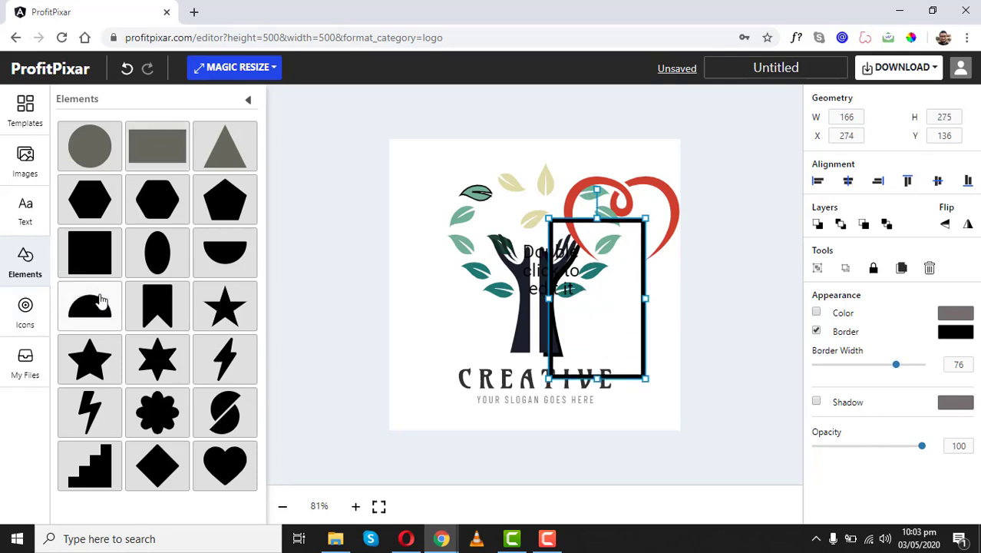
pyautogui.click(10, 311)
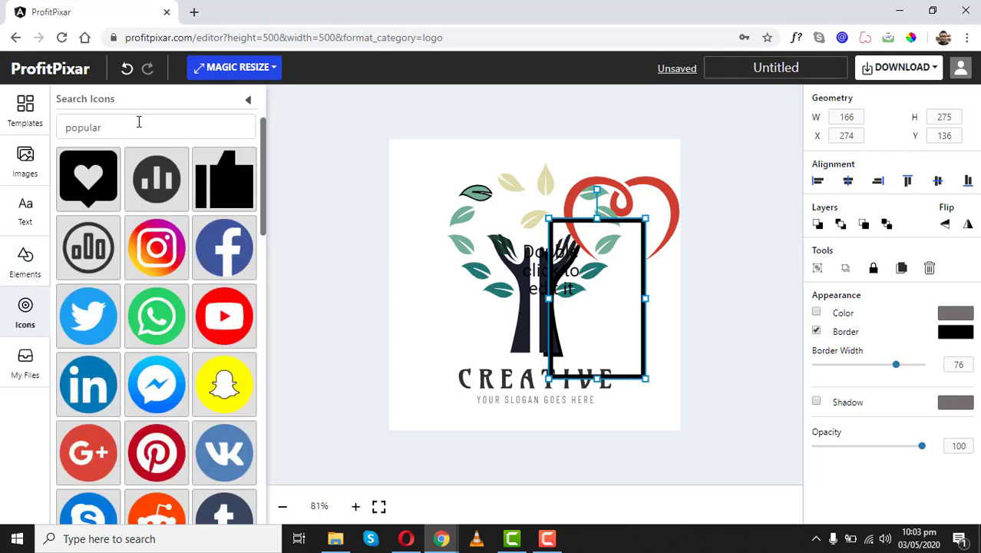
# - Clear the 'popular' icon search, browse icons and My Files, then return to the home page
pyautogui.click(139, 122)
pyautogui.hotkey('ctrl', 'a')
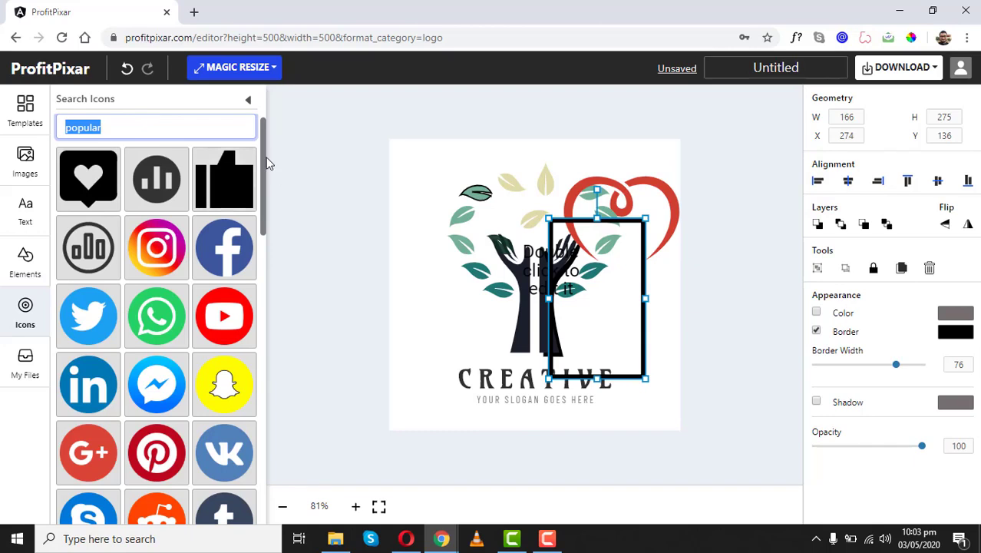
pyautogui.moveTo(263, 155); pyautogui.dragTo(262, 436)
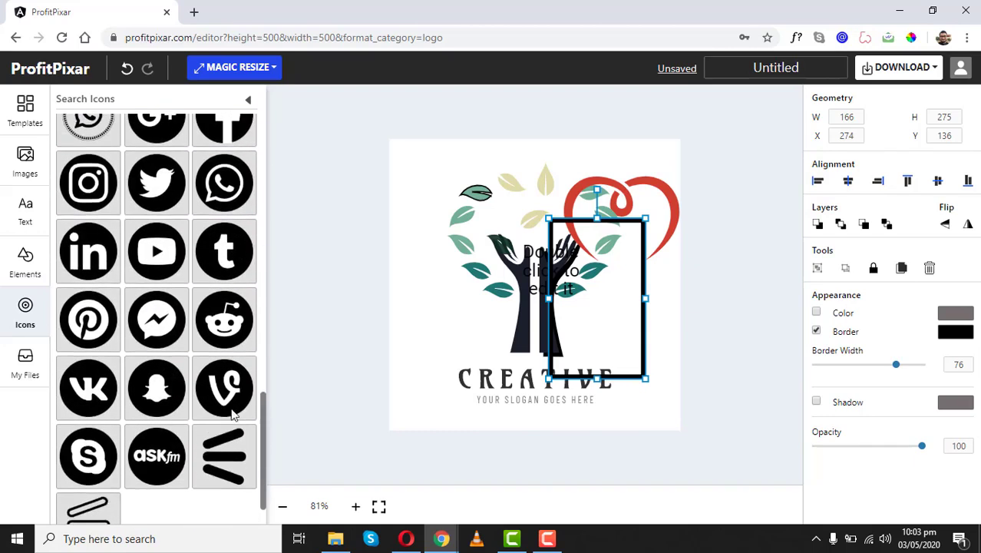
pyautogui.click(26, 359)
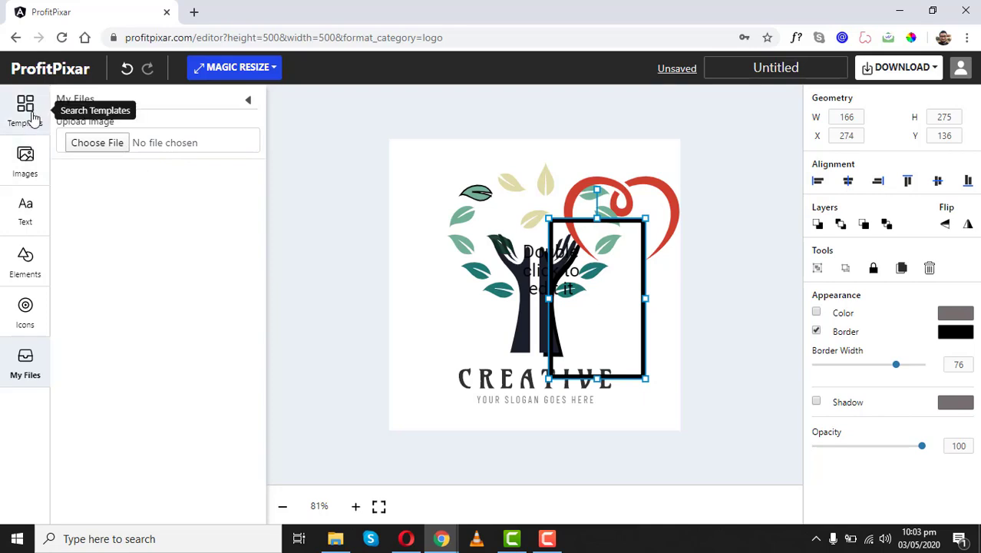
pyautogui.click(68, 77)
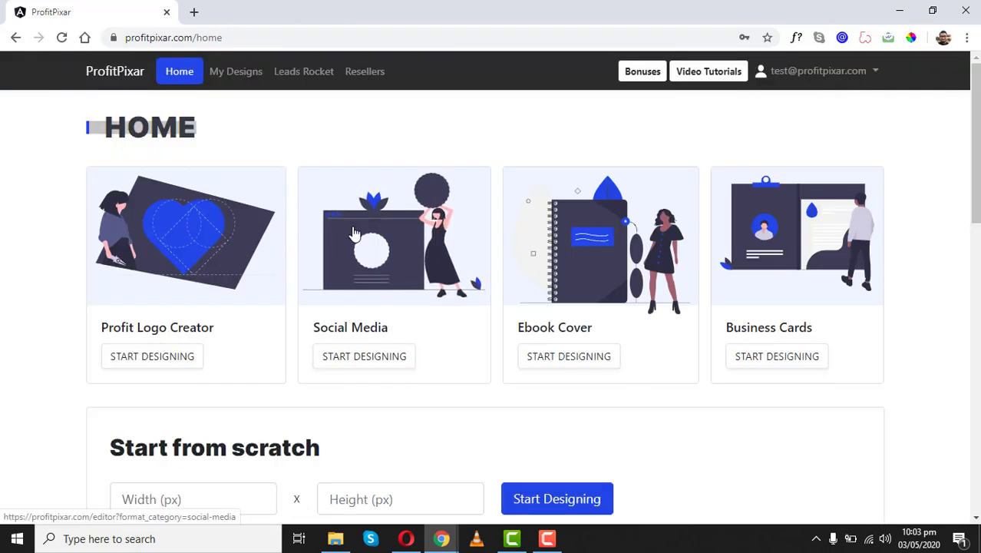
# - Start a Social Media design and load the Best Burger template onto the canvas
pyautogui.click(395, 245)
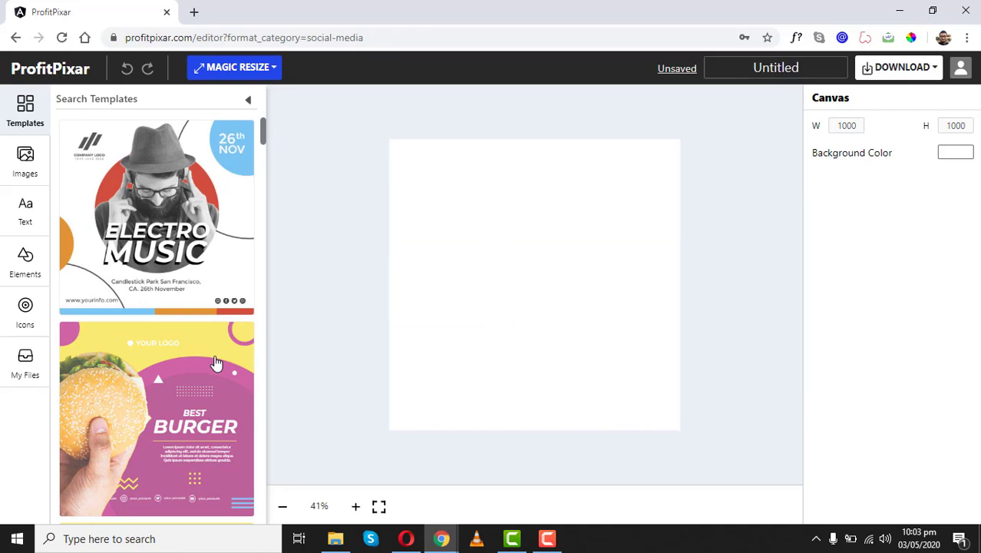
pyautogui.click(216, 364)
pyautogui.moveTo(262, 127); pyautogui.dragTo(253, 413)
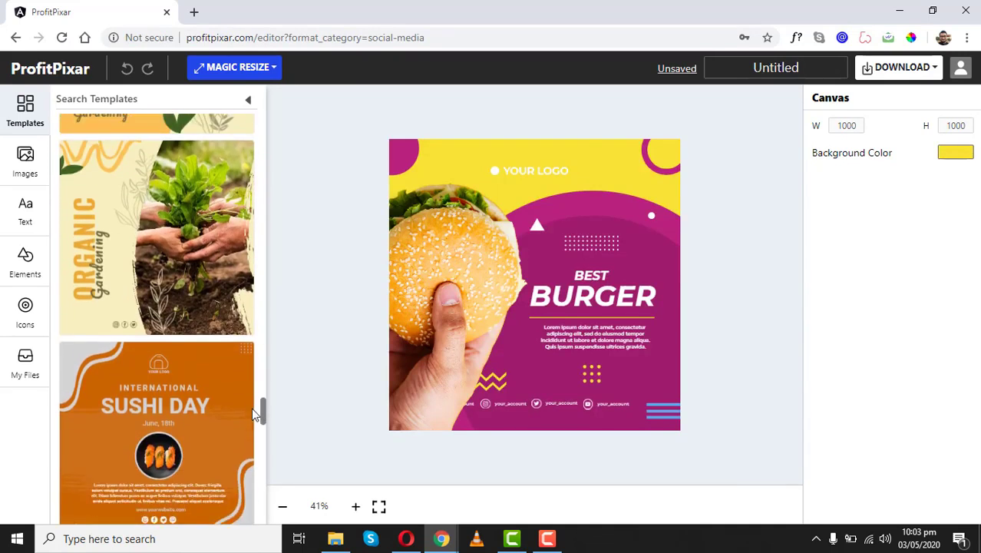
pyautogui.scroll(-6, 253, 422)
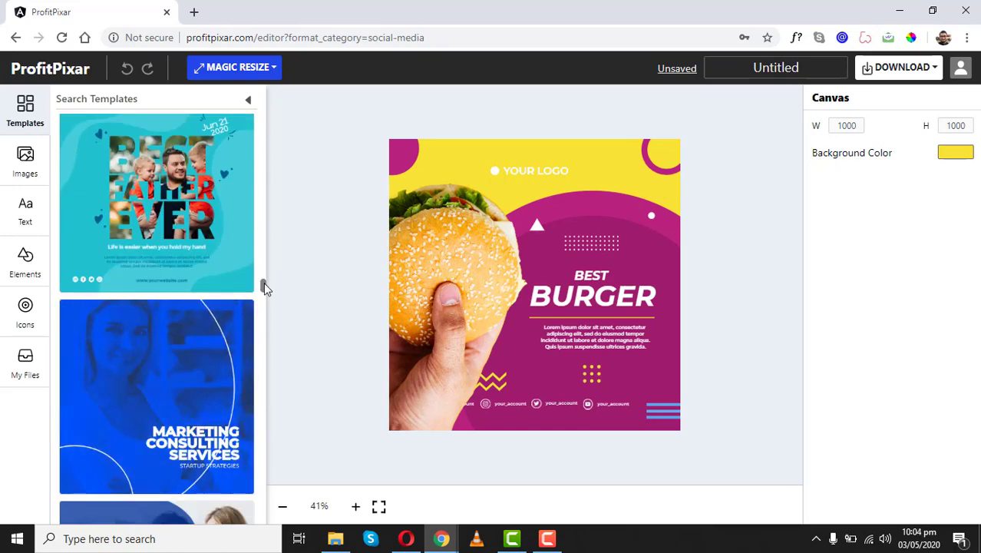
pyautogui.moveTo(263, 283); pyautogui.dragTo(263, 323)
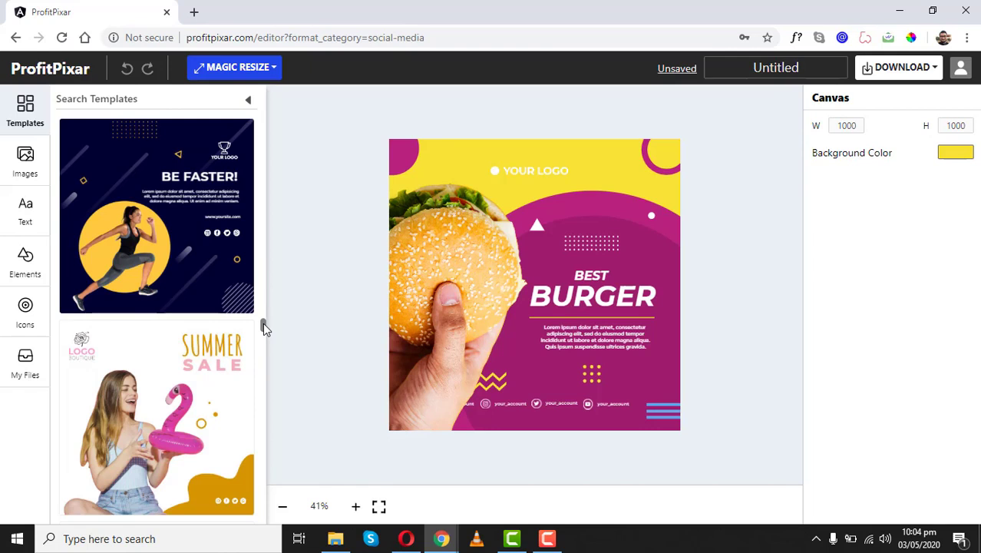
pyautogui.moveTo(262, 323); pyautogui.dragTo(267, 129)
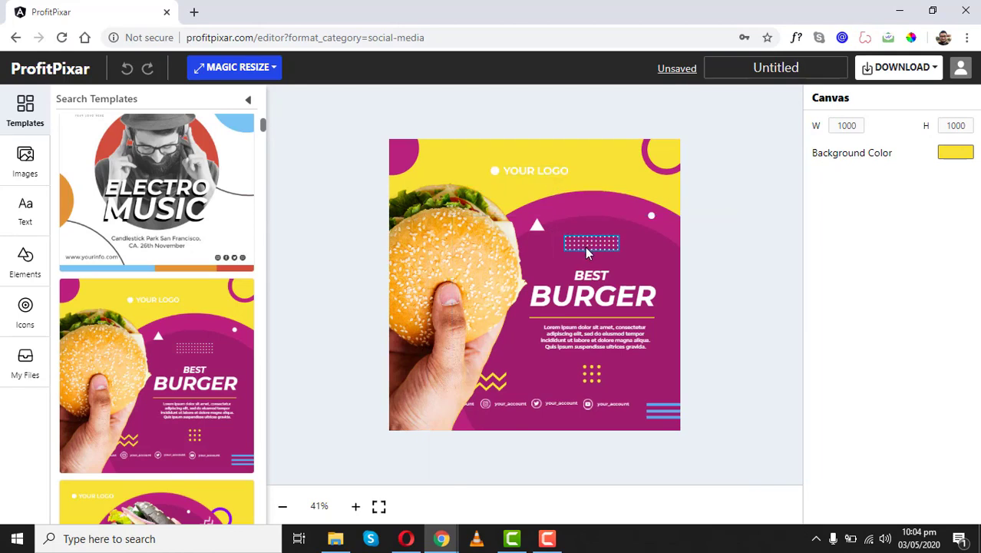
# - Inspect the BURGER headline, magenta shapes, ring and burger photo, then bring up download formats
pyautogui.click(586, 298)
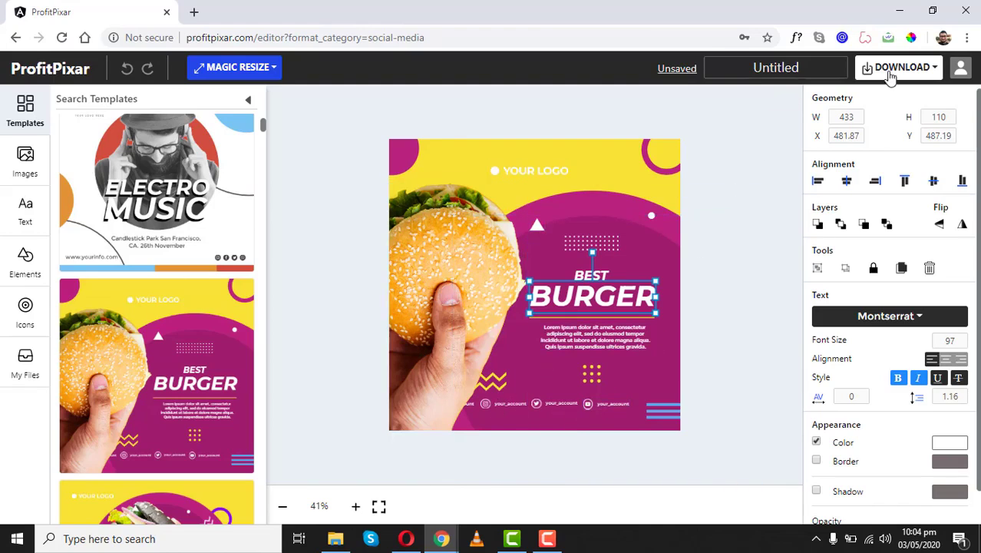
pyautogui.click(596, 205)
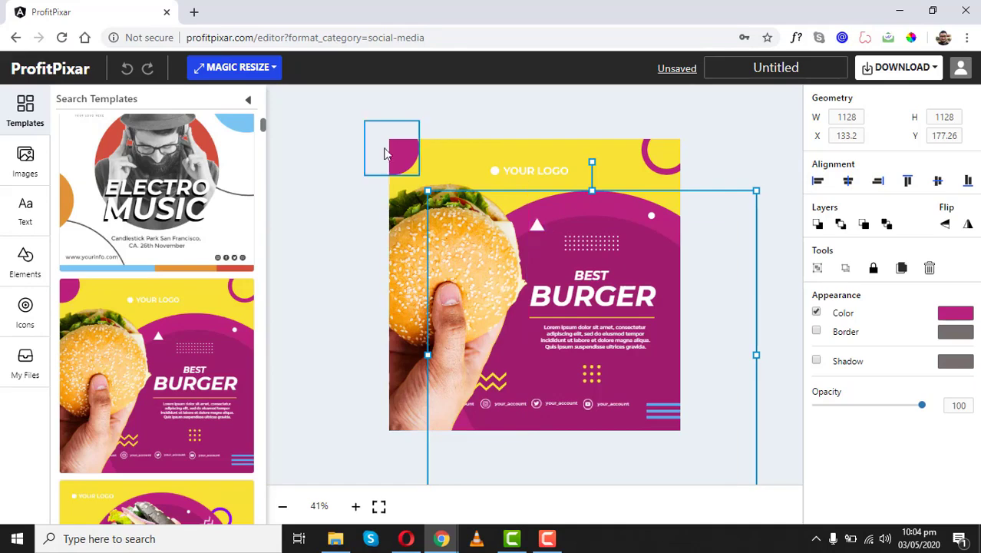
pyautogui.click(410, 156)
pyautogui.click(663, 169)
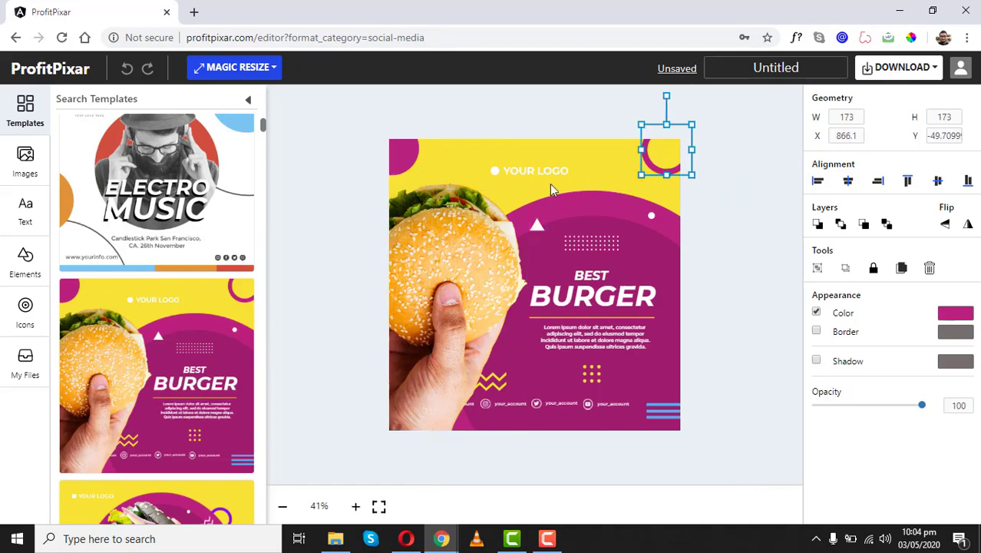
pyautogui.click(448, 271)
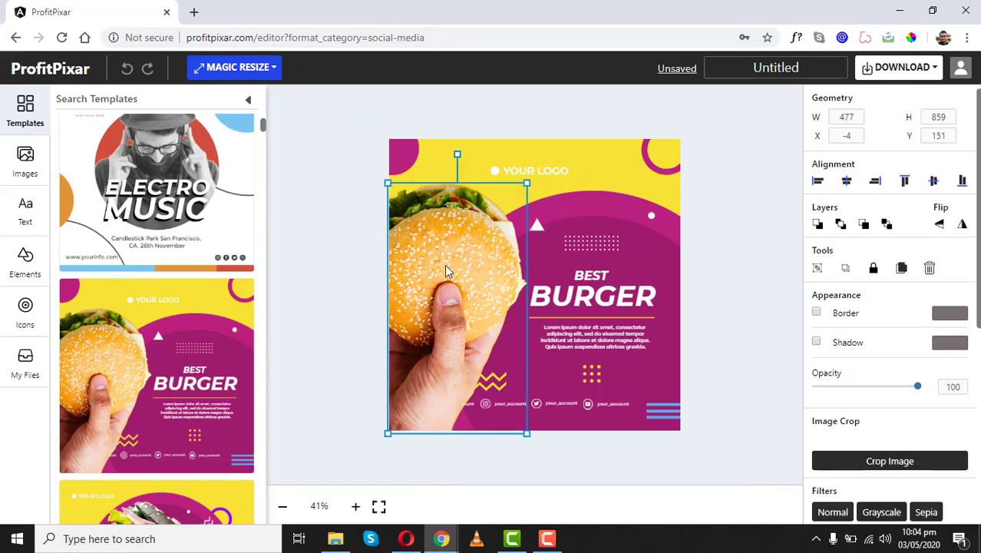
pyautogui.click(906, 68)
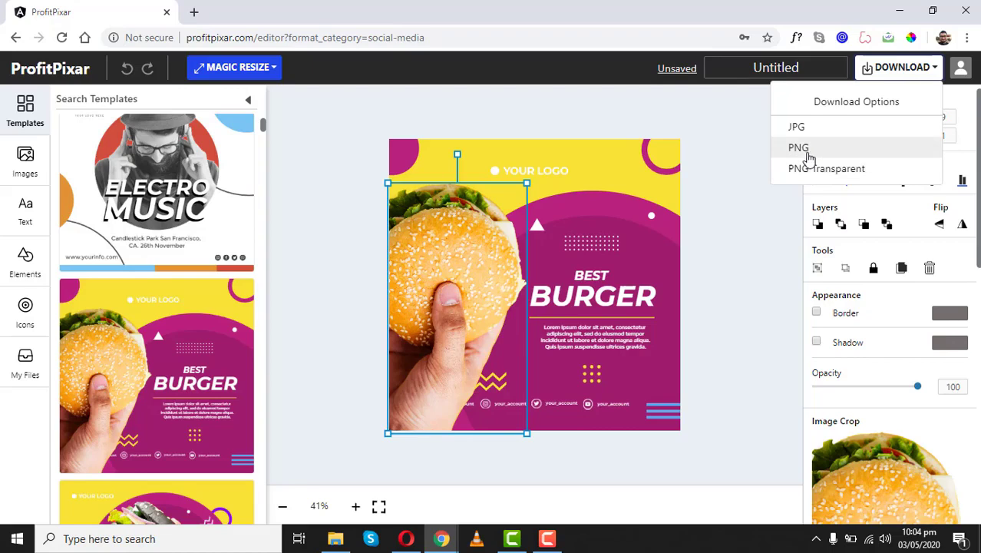
pyautogui.click(808, 152)
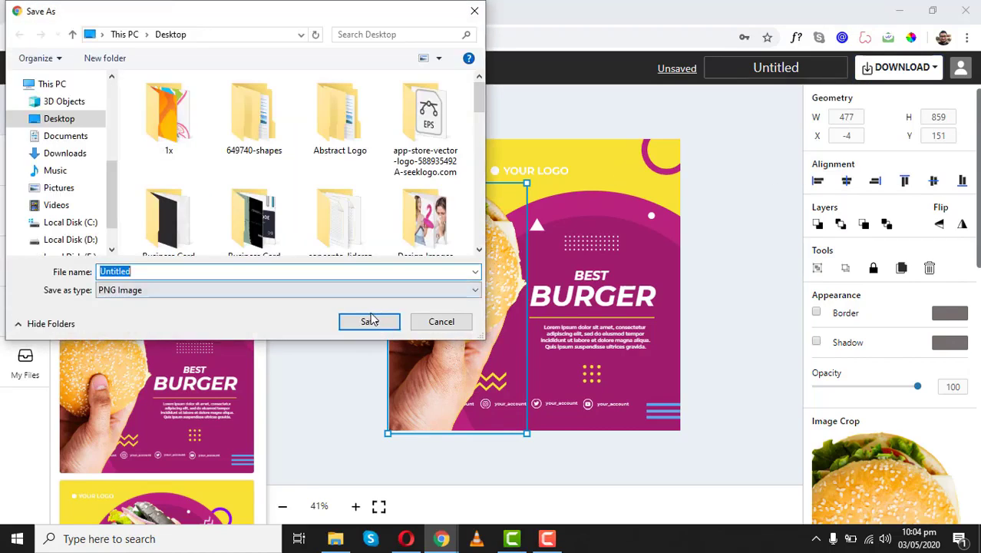
pyautogui.click(373, 324)
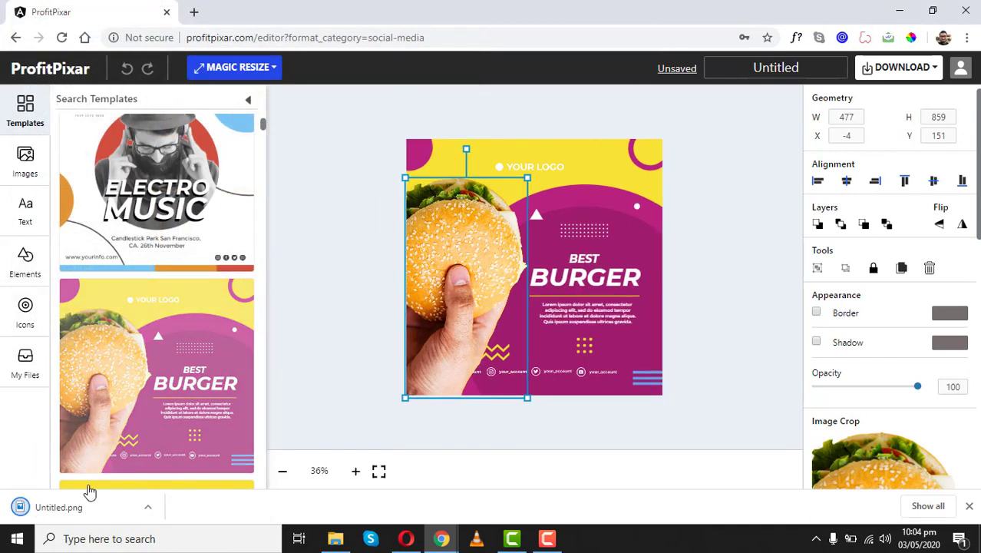
pyautogui.click(68, 503)
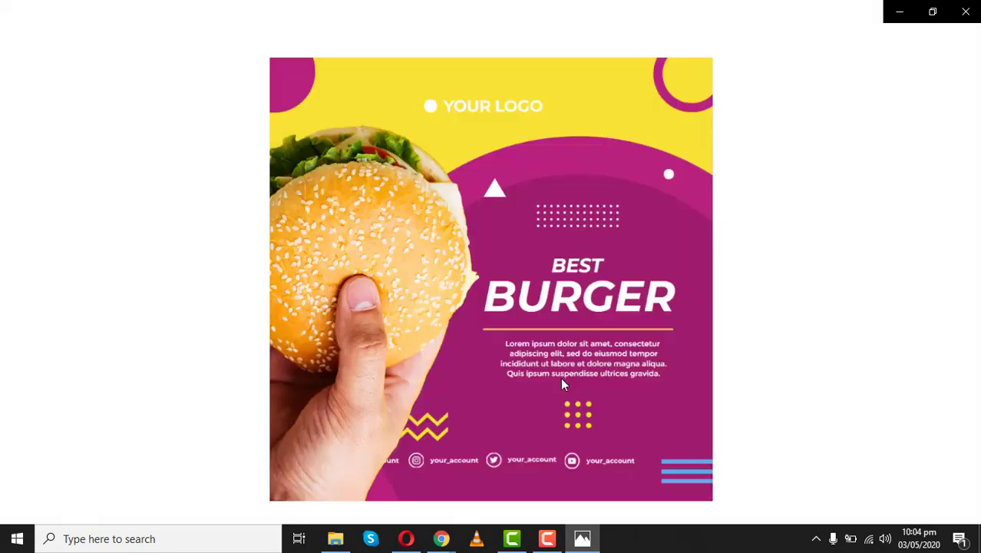
pyautogui.click(966, 10)
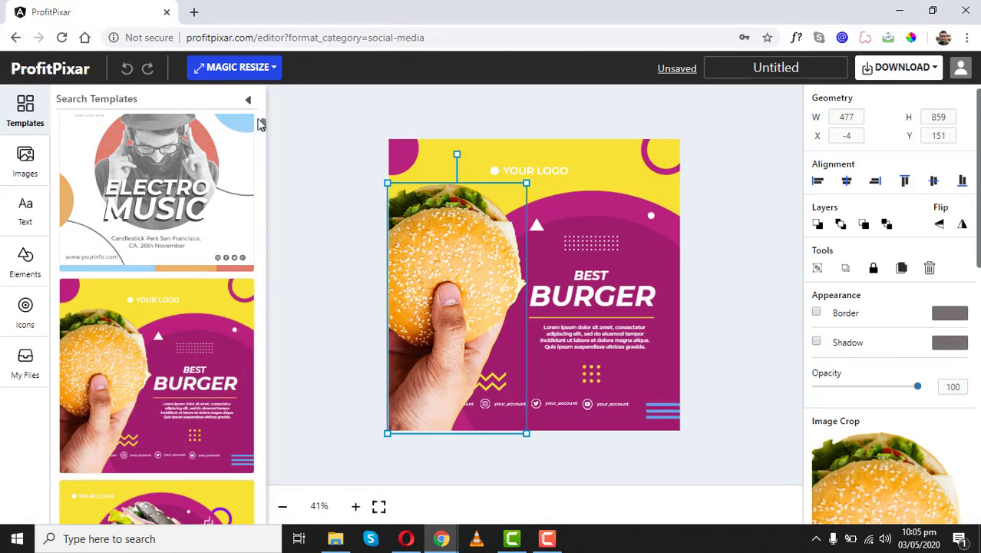
# - Magic Resize the burger design to Instagram Post 1080 x 1080 px in a new tab
pyautogui.moveTo(263, 122)
pyautogui.mouseDown()
pyautogui.moveTo(263, 137)
pyautogui.moveTo(264, 119)
pyautogui.mouseUp()
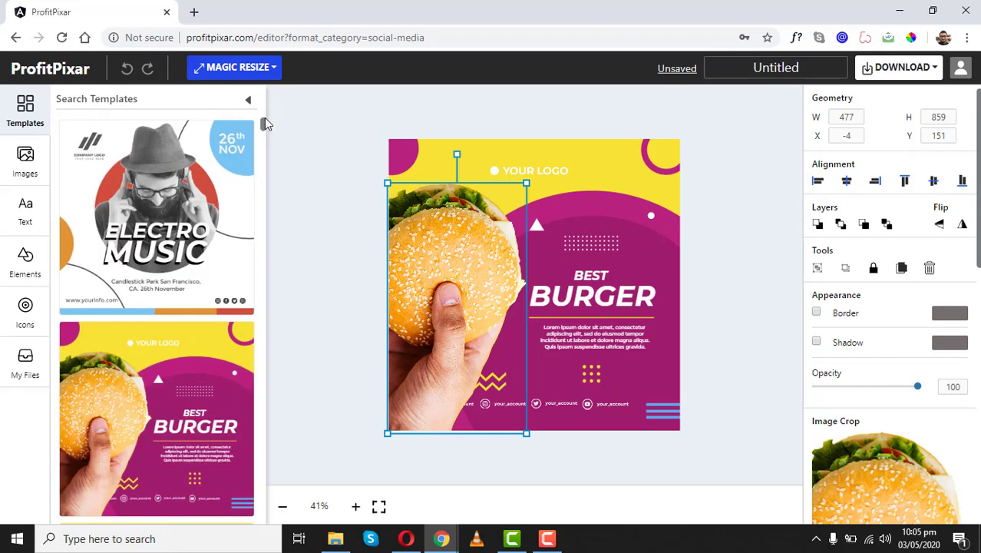
pyautogui.click(274, 68)
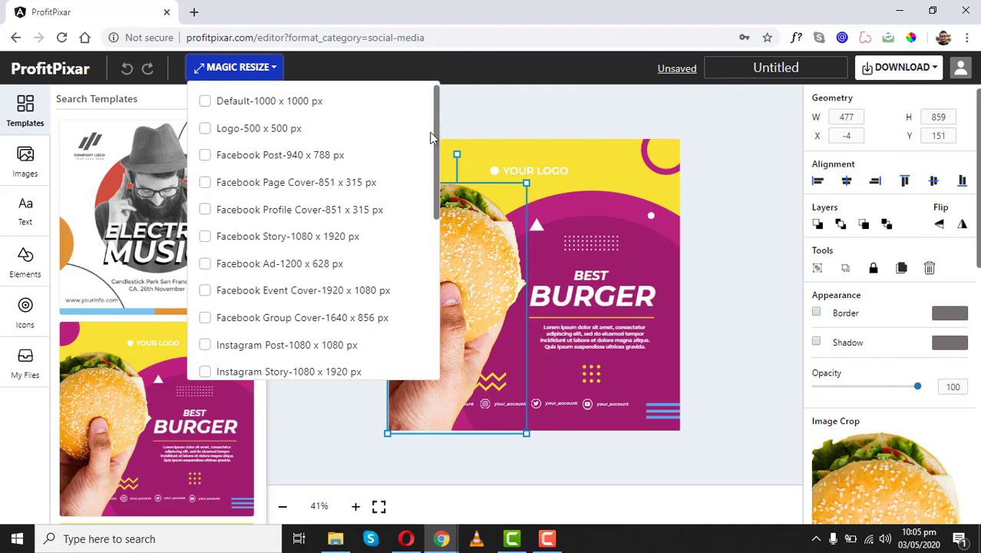
pyautogui.click(205, 345)
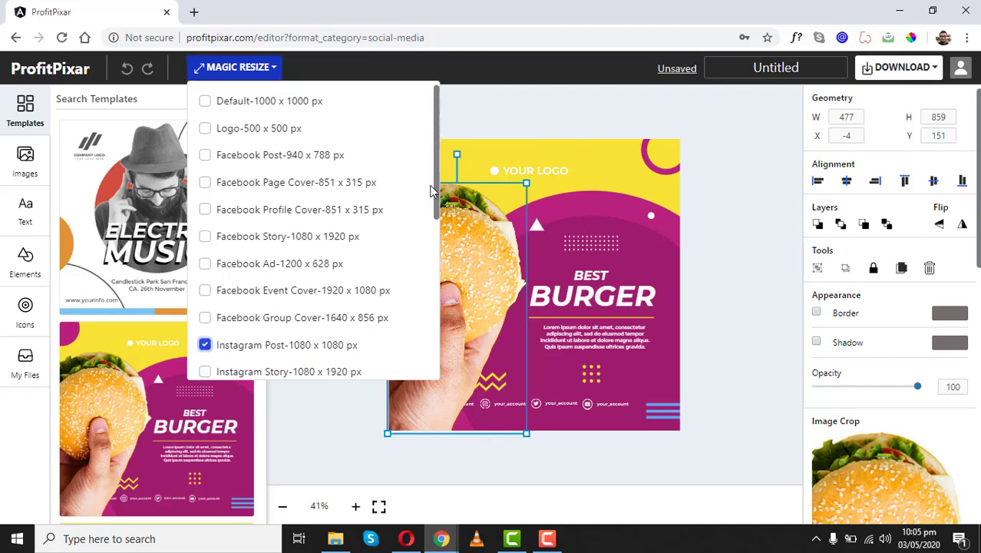
pyautogui.moveTo(435, 174); pyautogui.dragTo(412, 333)
pyautogui.click(294, 358)
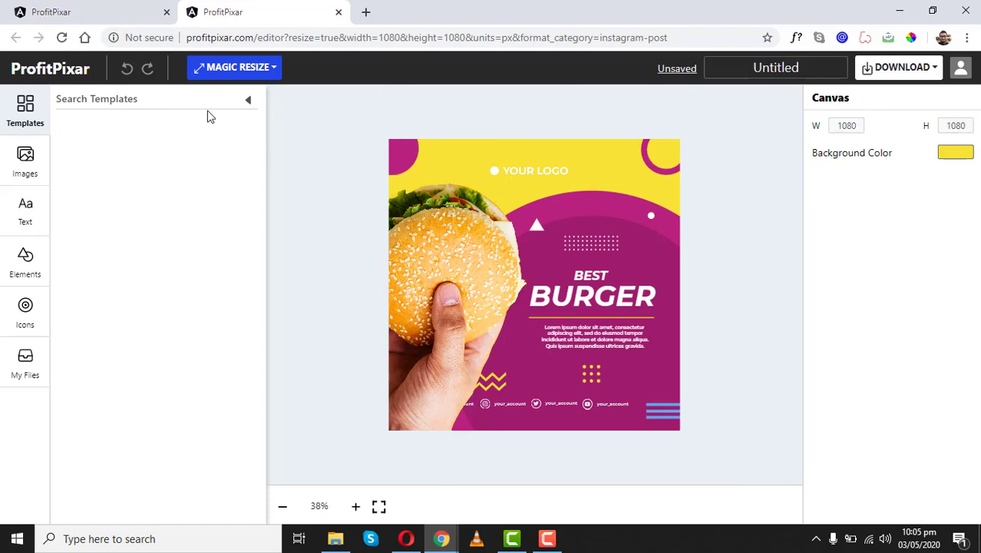
# - Switch back to the original burger design tab and dismiss the resize options
pyautogui.click(130, 17)
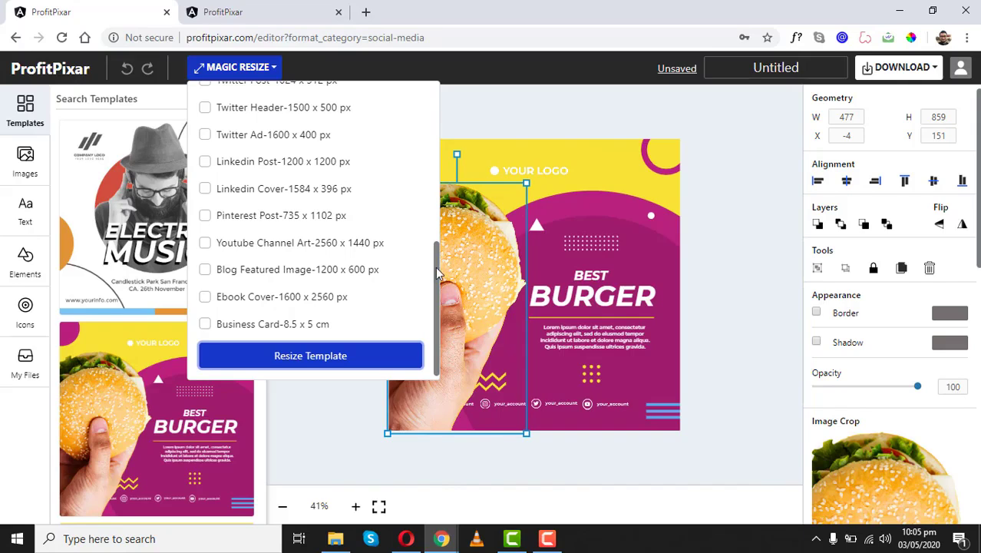
pyautogui.moveTo(436, 267); pyautogui.dragTo(438, 151)
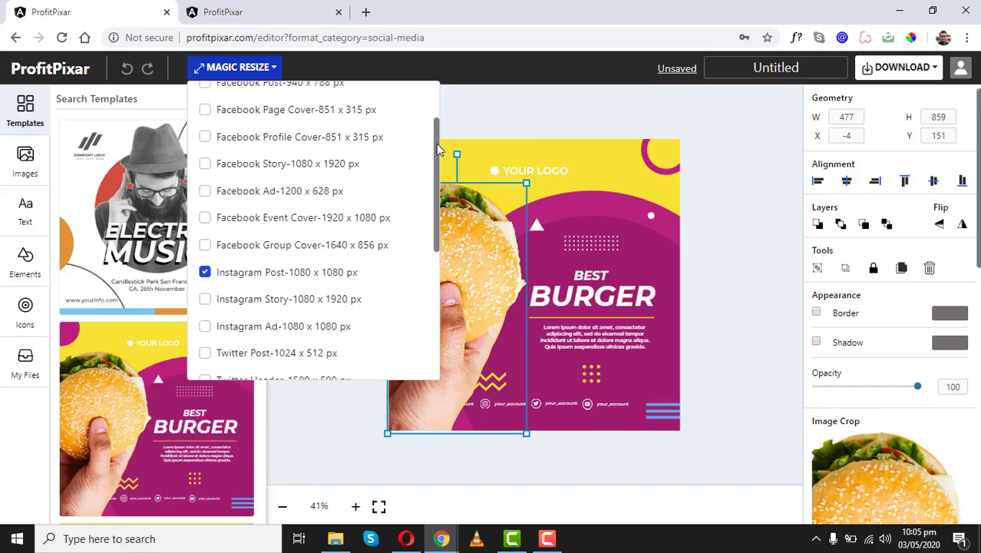
pyautogui.click(477, 105)
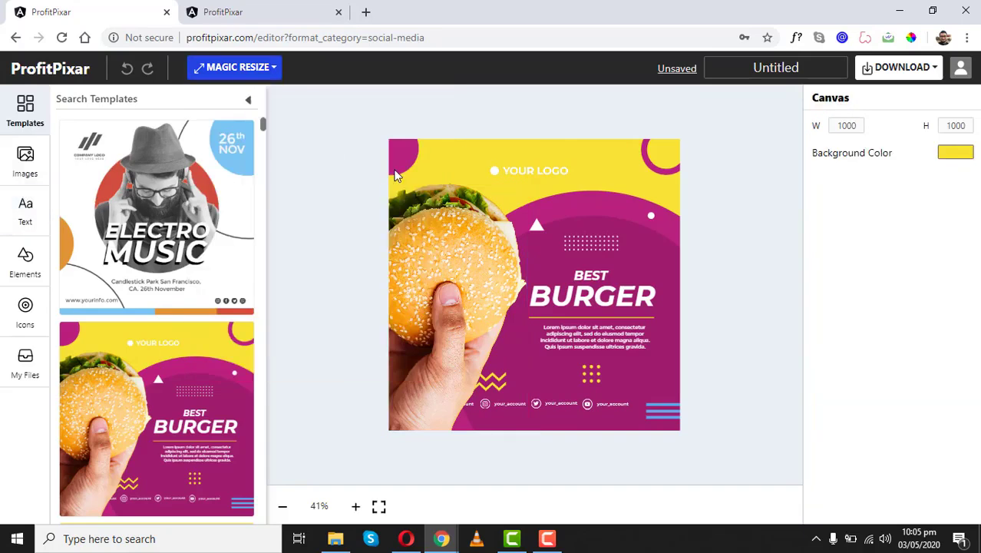
# - Start a new Ebook Cover and apply the Million Dollar Philosophies template
pyautogui.click(67, 77)
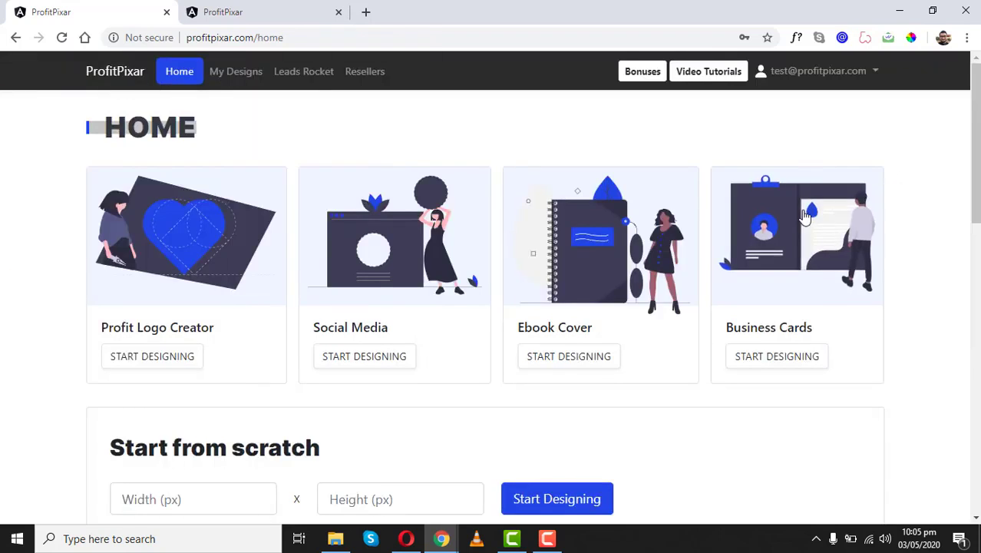
pyautogui.click(618, 267)
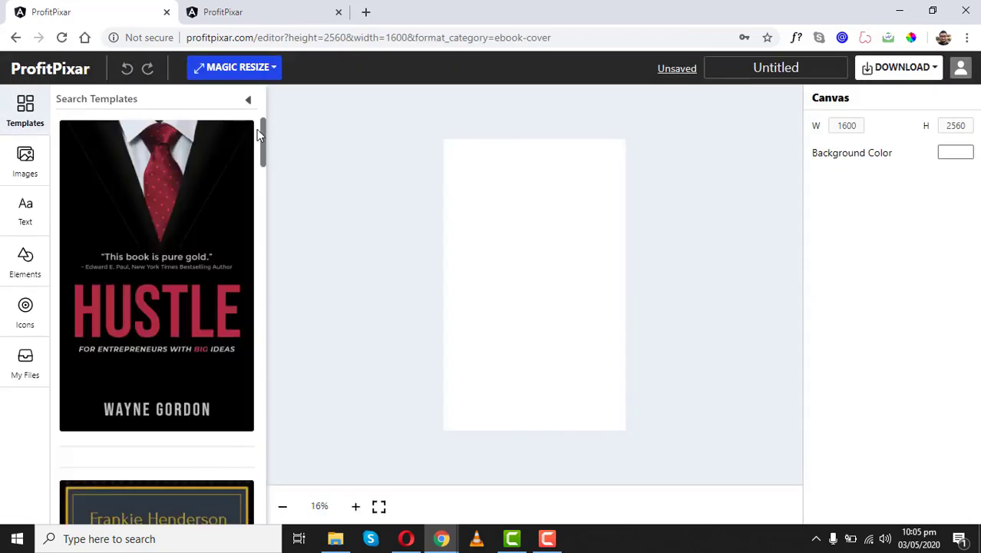
pyautogui.moveTo(261, 120); pyautogui.dragTo(262, 190)
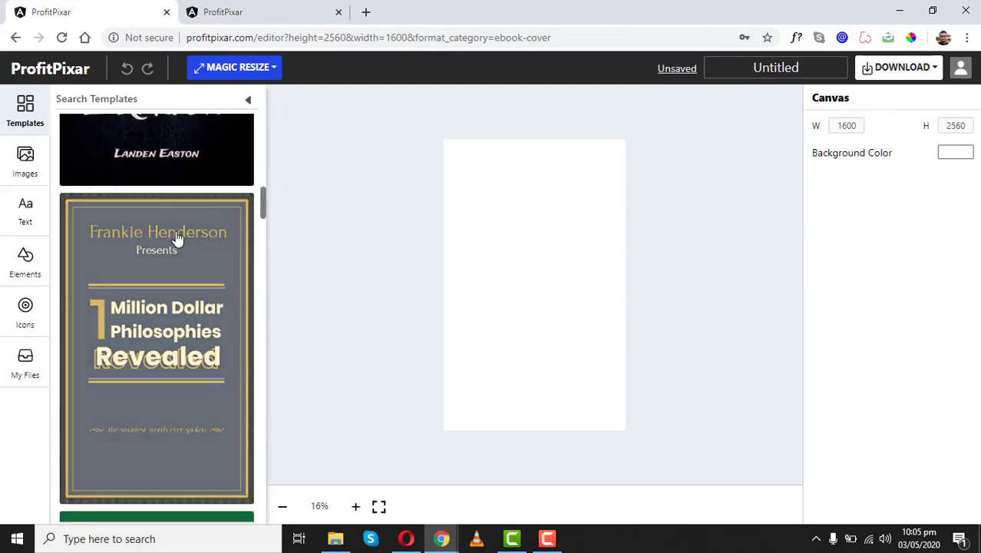
pyautogui.click(176, 238)
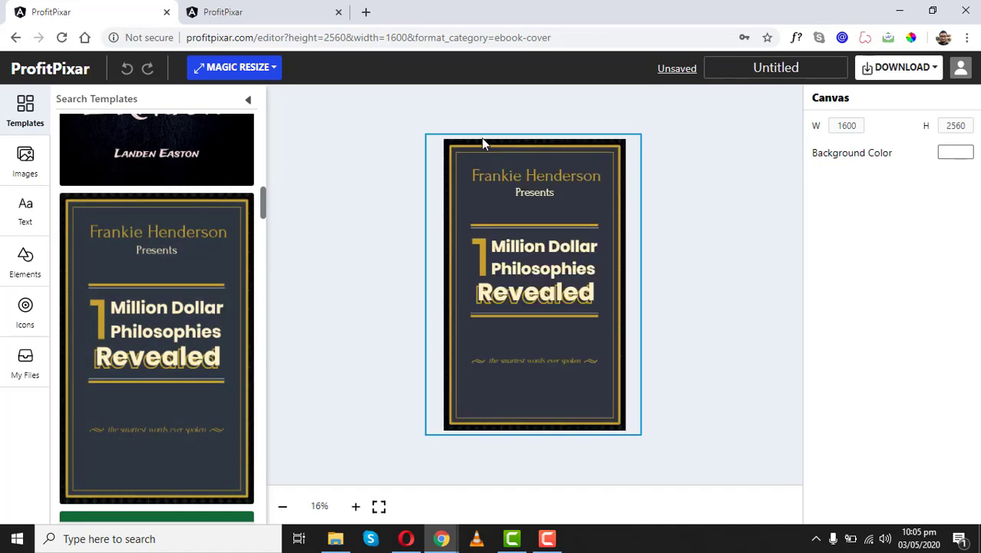
# - Move the cover's inner gold frame and outer border, select the title, then return home
pyautogui.click(518, 146)
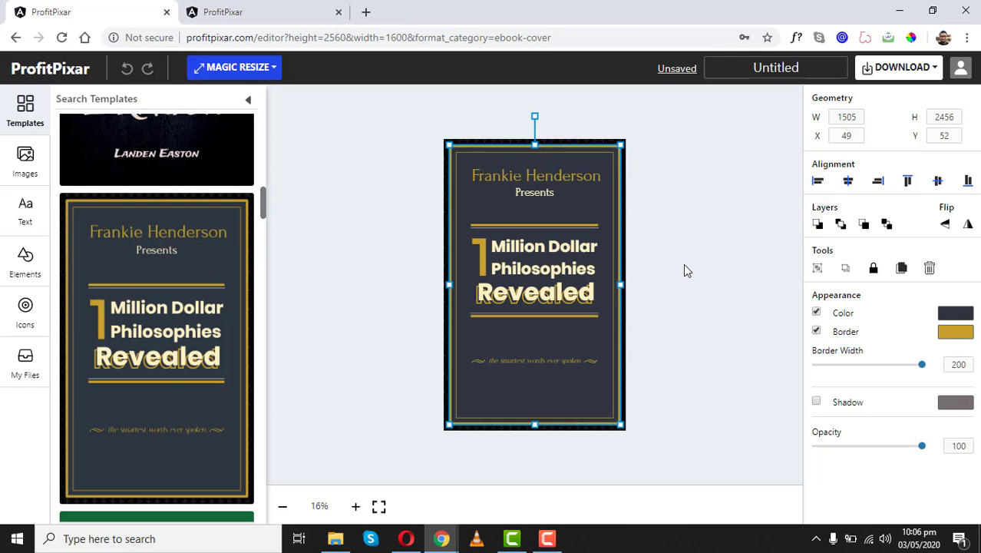
pyautogui.click(585, 207)
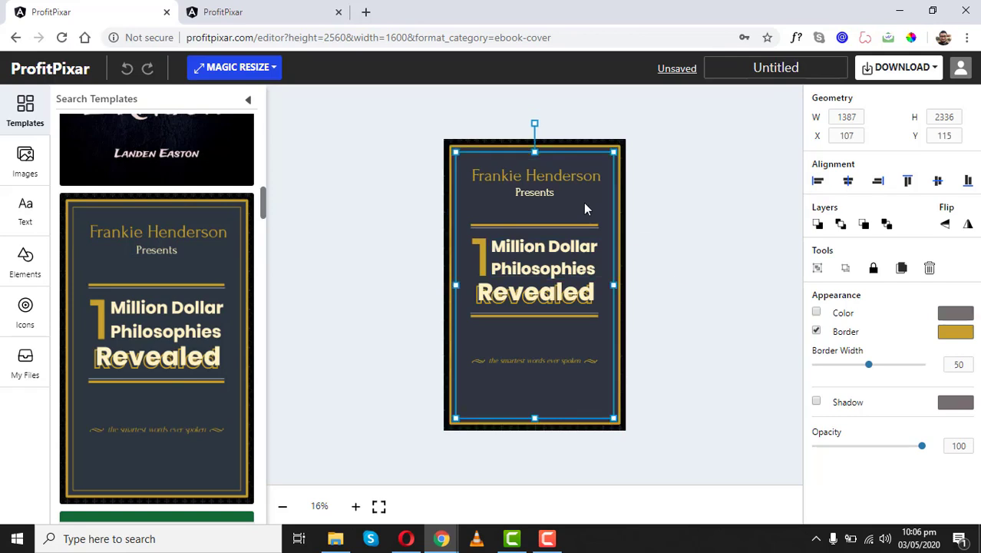
pyautogui.moveTo(603, 195); pyautogui.dragTo(695, 281)
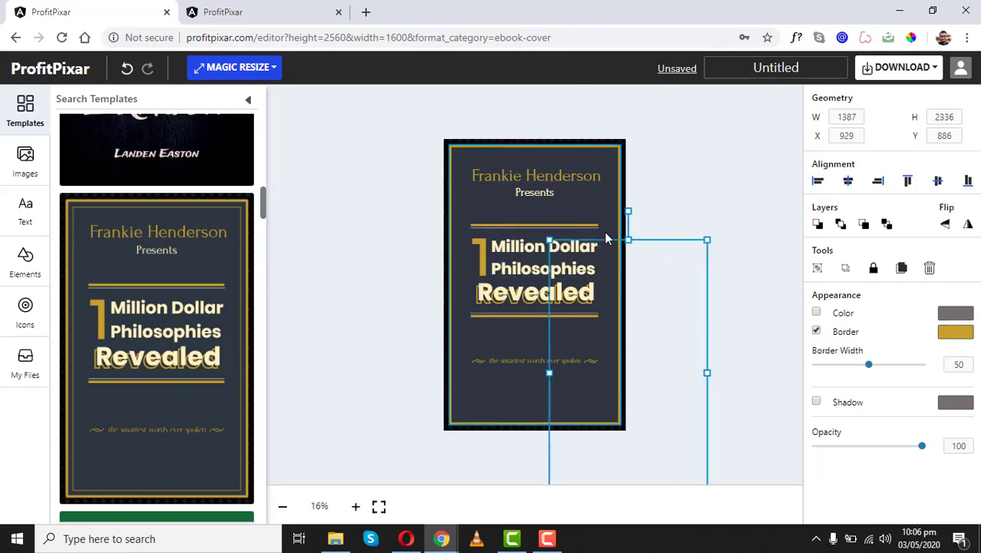
pyautogui.click(599, 208)
pyautogui.moveTo(601, 214)
pyautogui.mouseDown()
pyautogui.moveTo(635, 201)
pyautogui.moveTo(594, 215)
pyautogui.moveTo(606, 206)
pyautogui.mouseUp()
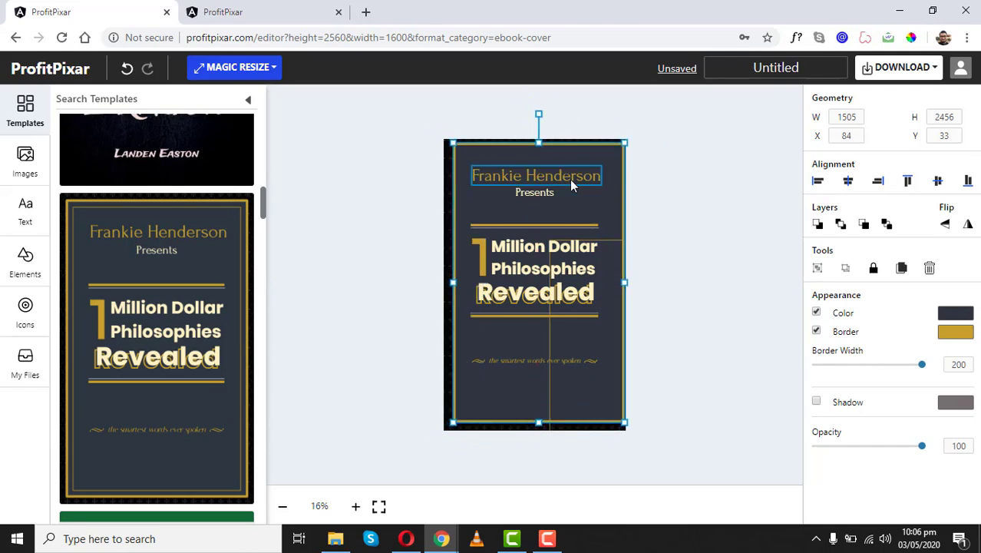
pyautogui.click(535, 245)
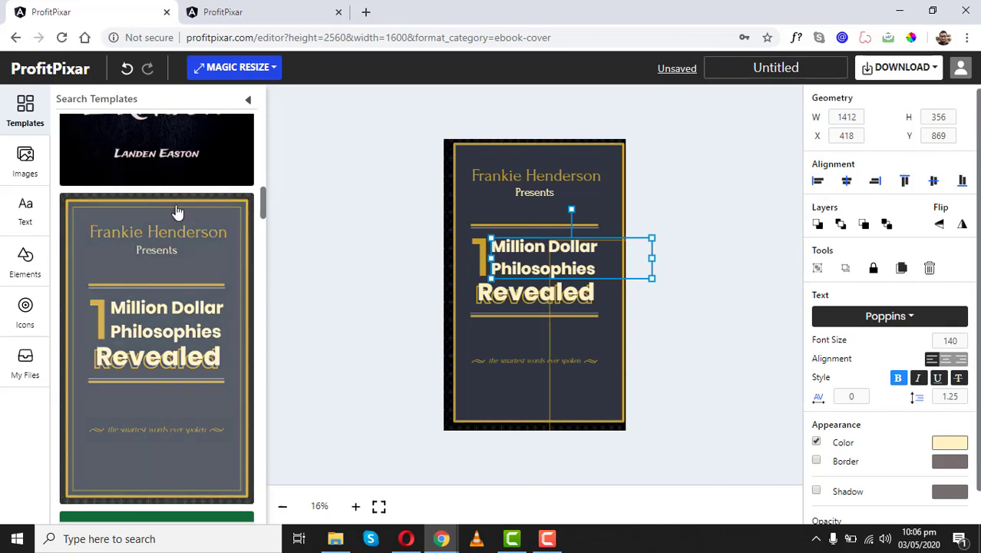
pyautogui.moveTo(263, 202); pyautogui.dragTo(264, 312)
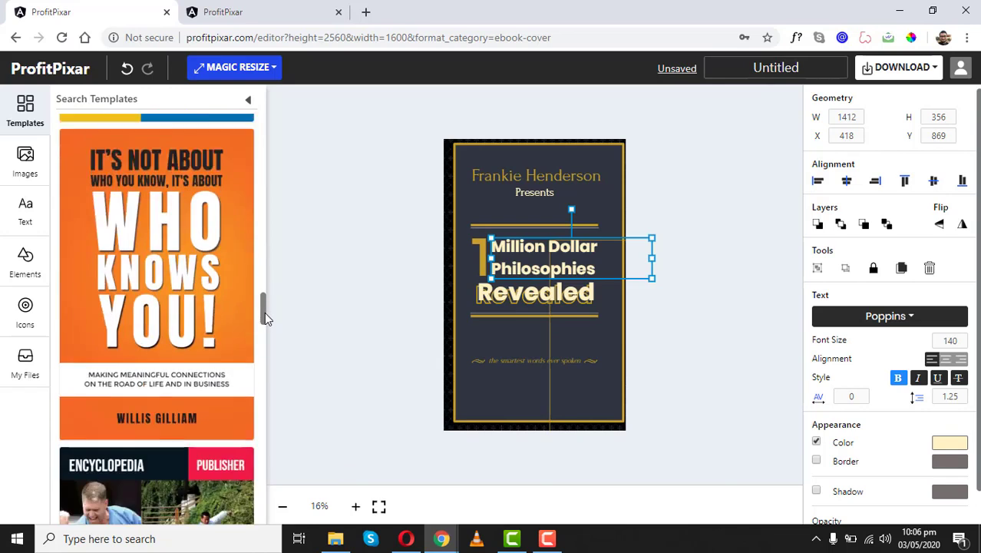
pyautogui.click(57, 77)
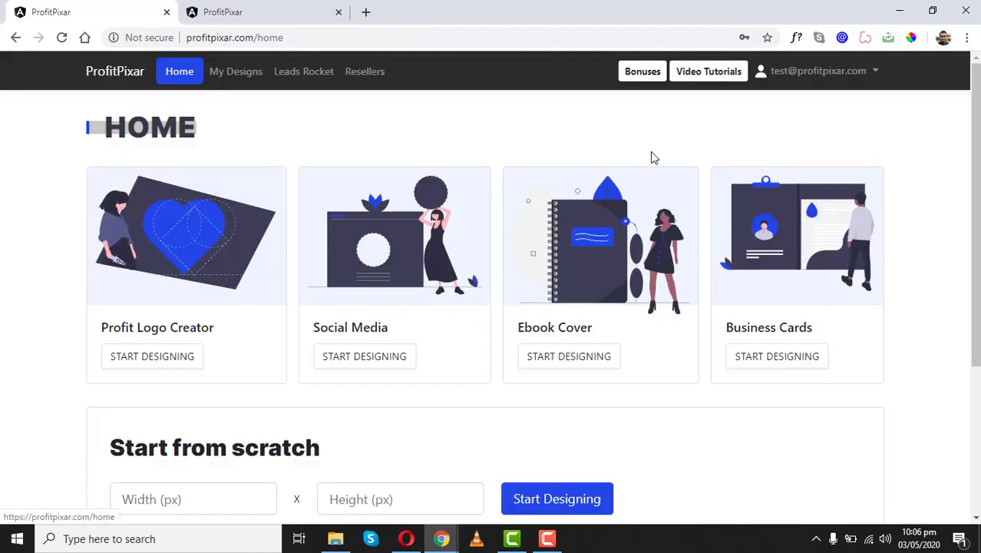
# - Start a new Business Card and apply the Dream Studio template
pyautogui.click(795, 222)
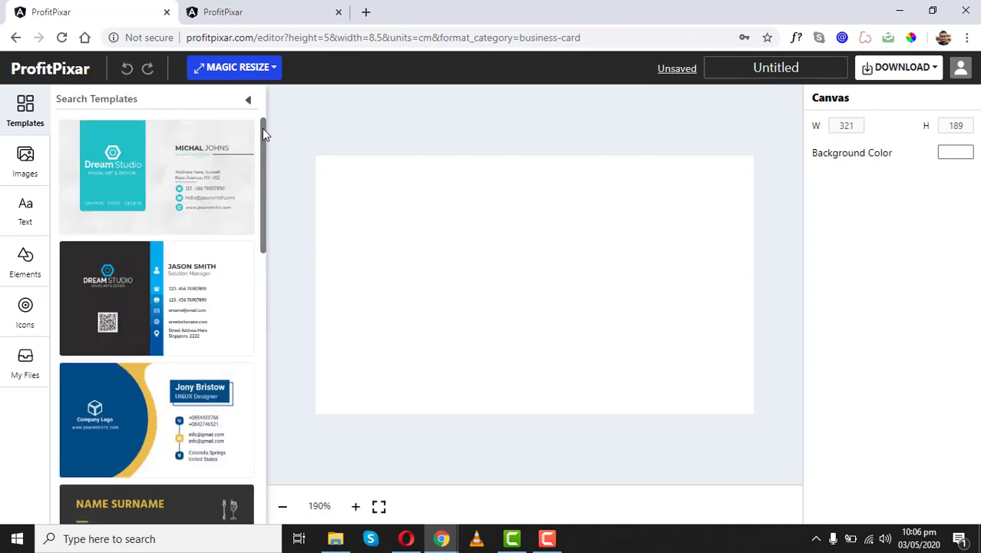
pyautogui.moveTo(262, 134); pyautogui.dragTo(261, 172)
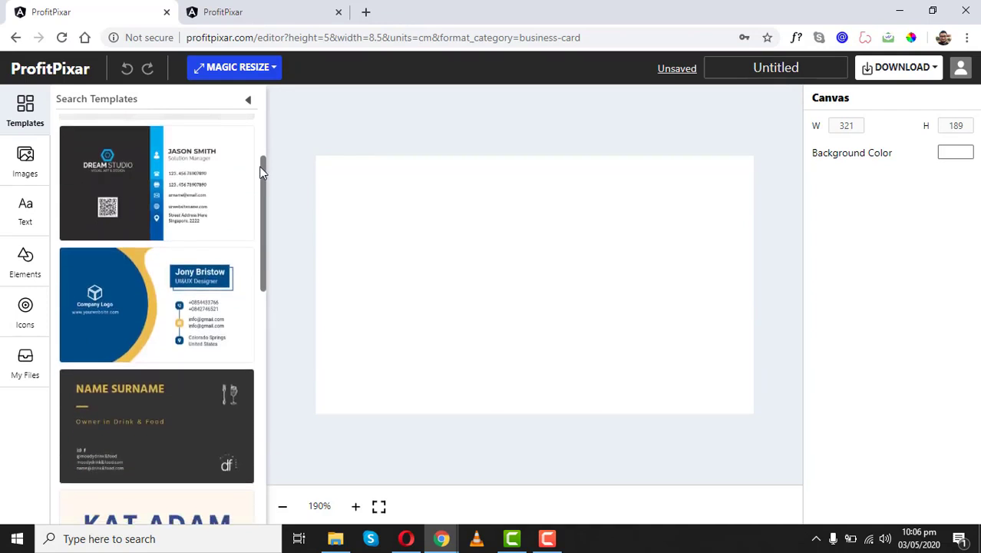
pyautogui.click(177, 166)
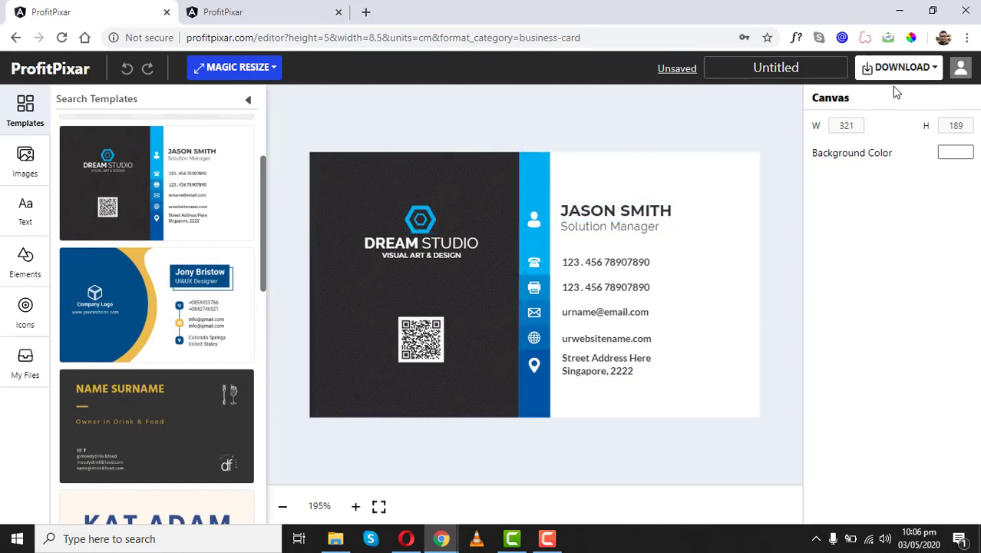
# - Rename the business card to 'Test', save it, and return to the home page
pyautogui.click(773, 66)
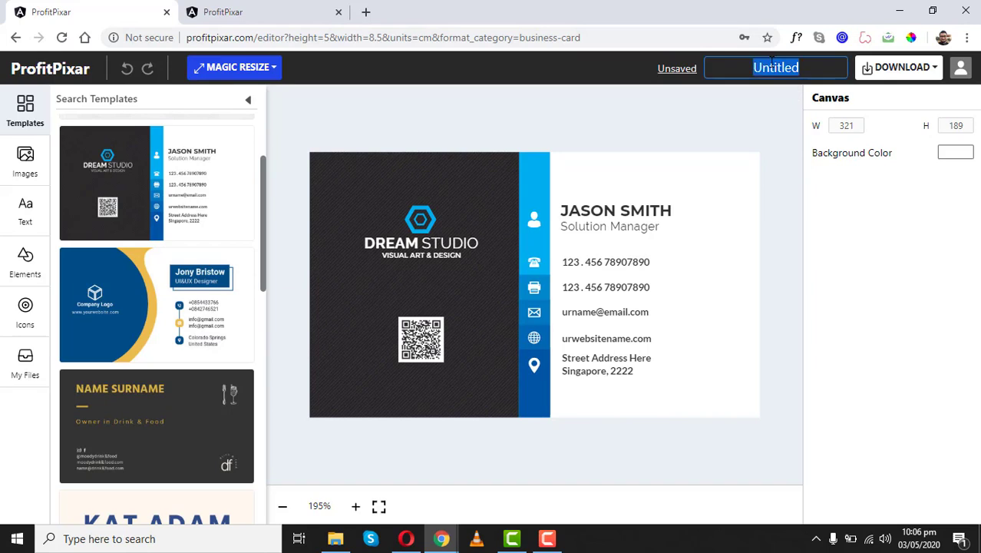
pyautogui.write('Test')
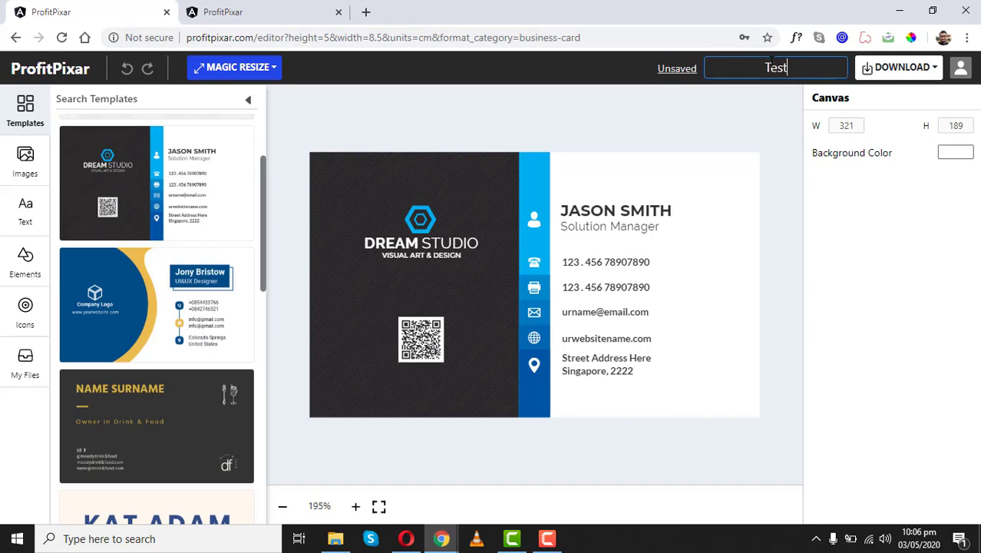
pyautogui.click(665, 69)
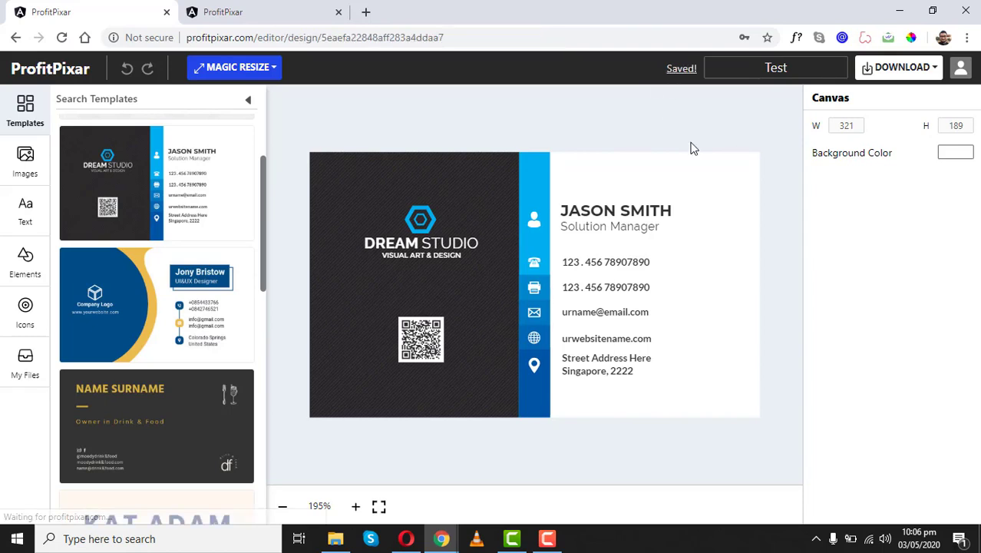
pyautogui.click(75, 70)
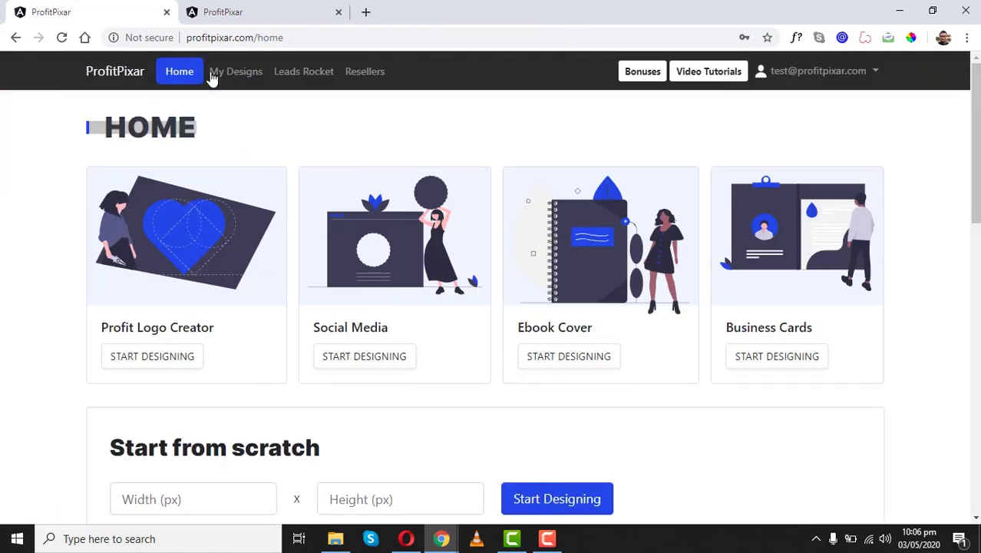
pyautogui.click(238, 73)
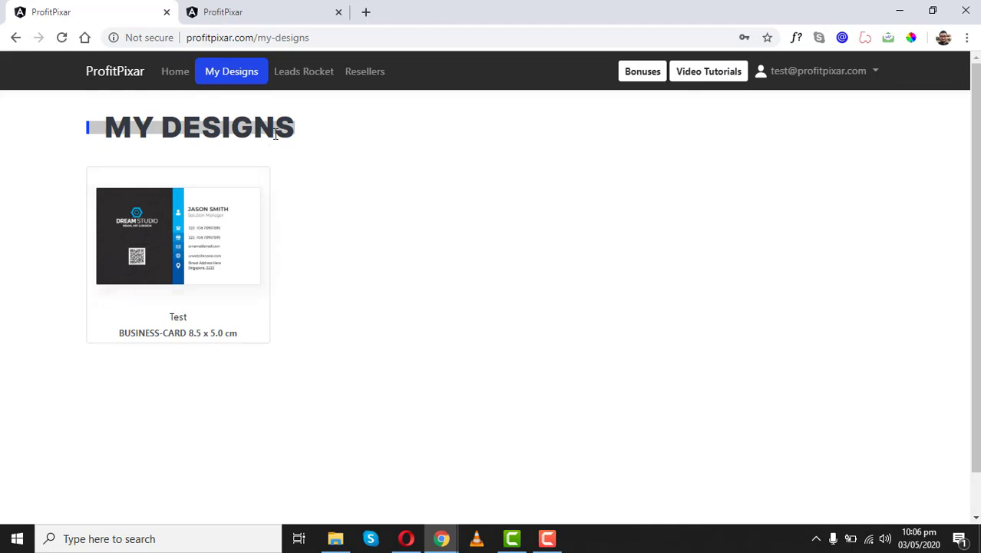
pyautogui.click(110, 74)
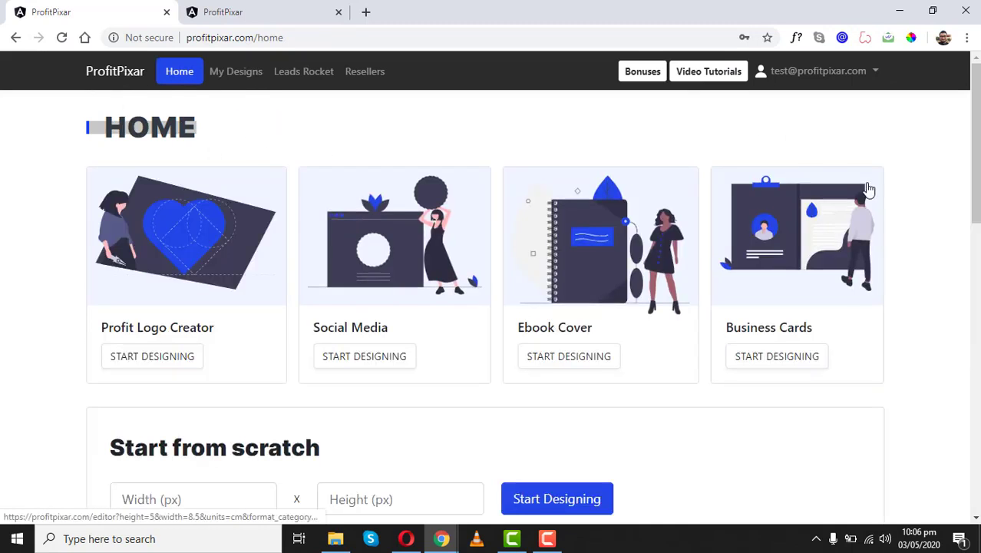